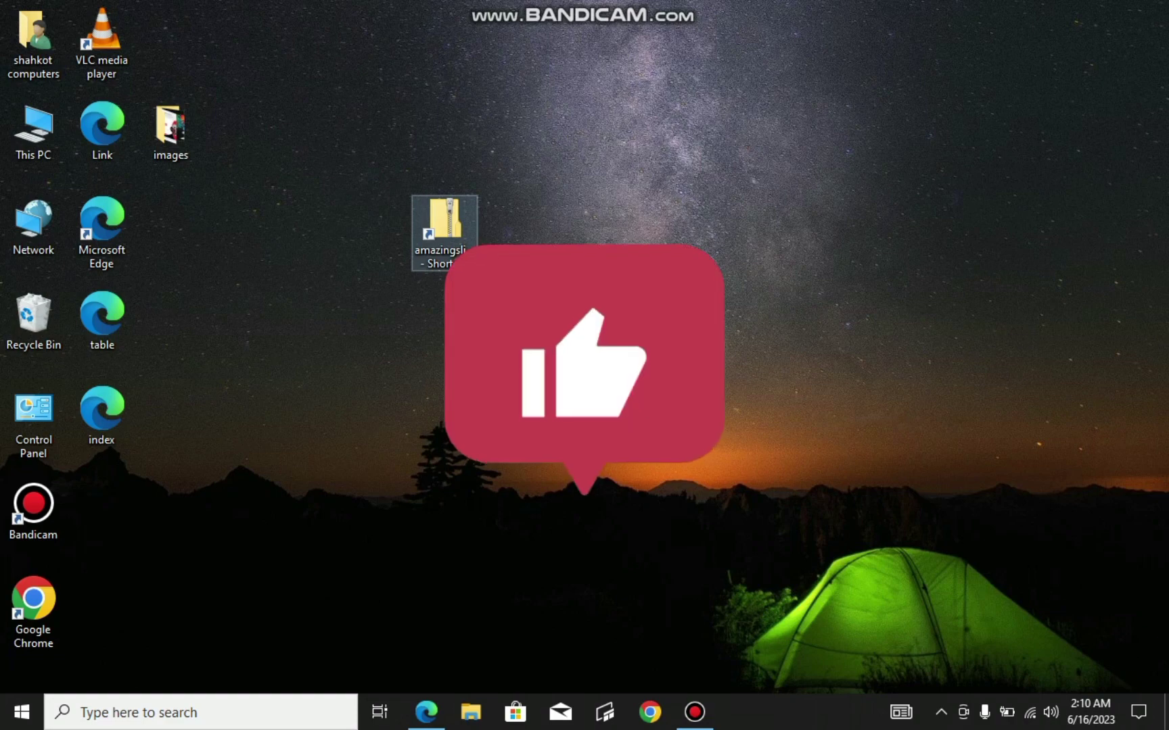
# Step: Open the amazingslider archive from the desktop and start its setup program with English as the installation language
pyautogui.doubleClick(444, 232)
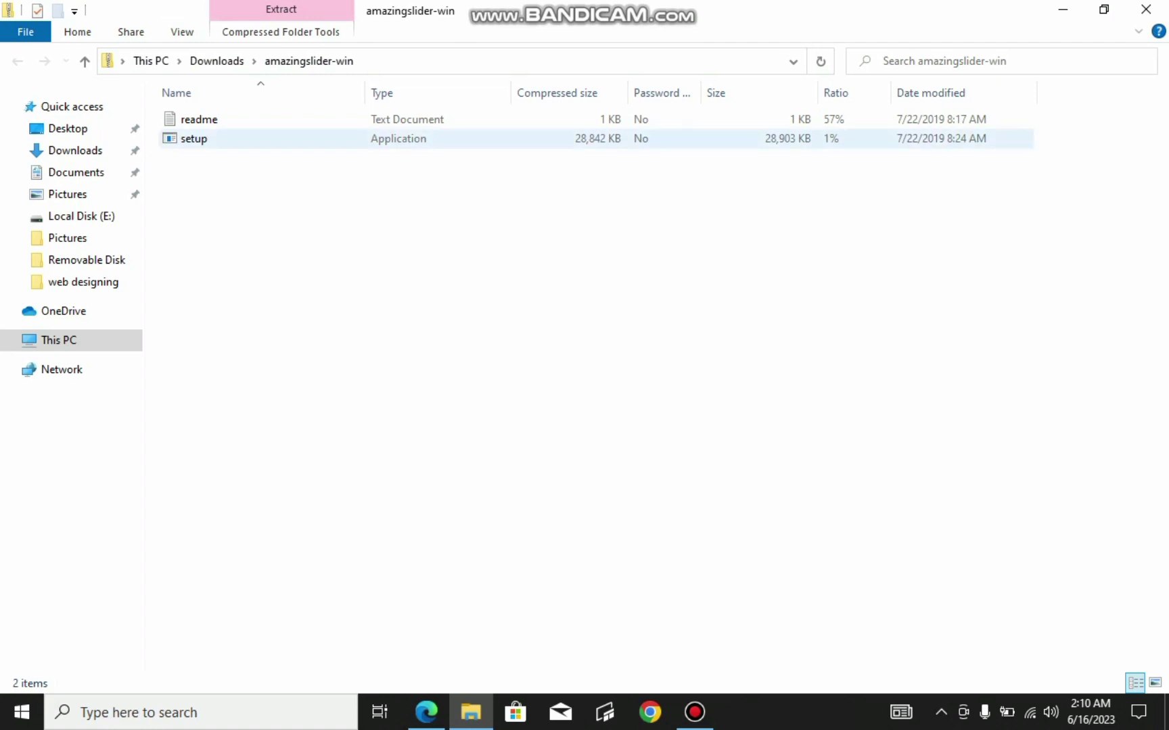
pyautogui.click(194, 138)
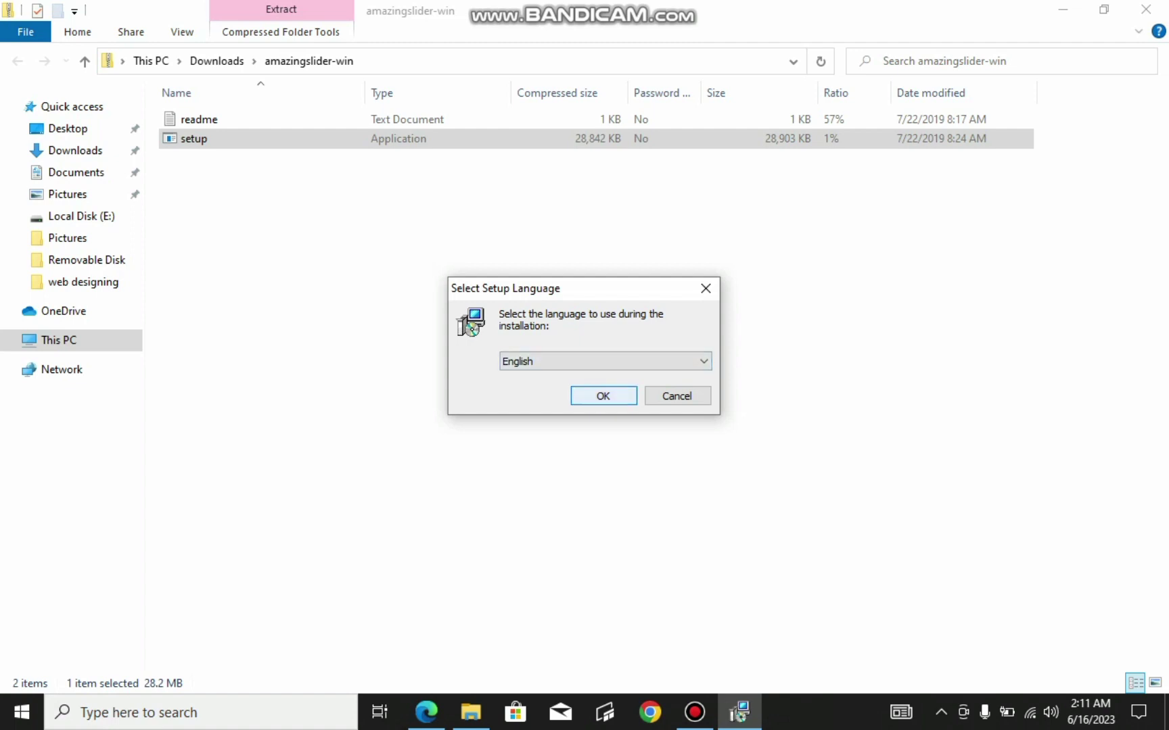
pyautogui.press('Return')
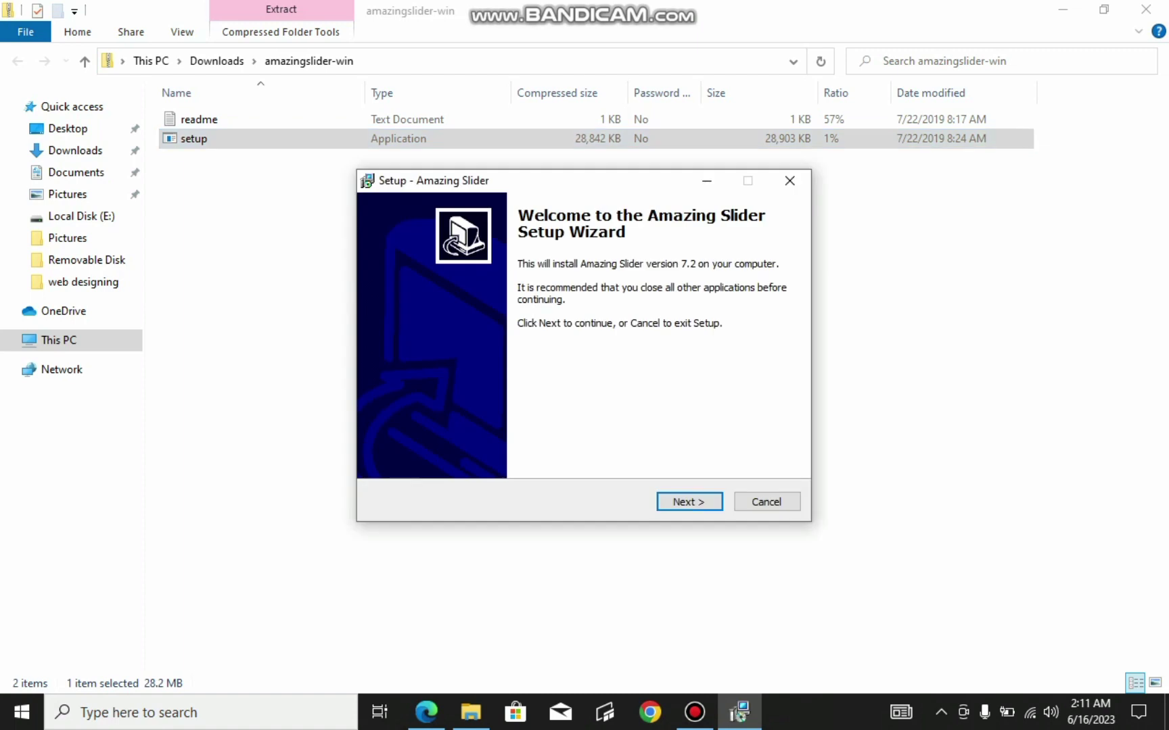
# Step: Install Amazing Slider with the default destination, Start Menu folder and desktop icon, and finish the wizard with Launch Amazing Slider enabled
pyautogui.click(689, 502)
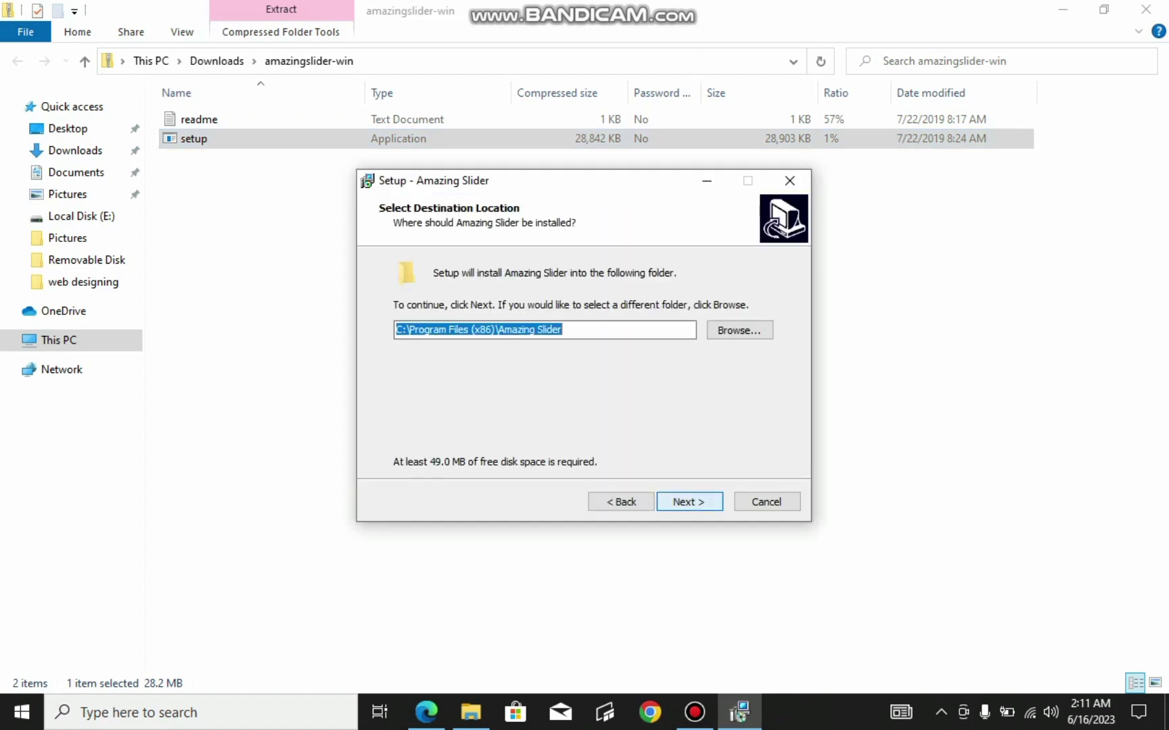
pyautogui.click(690, 501)
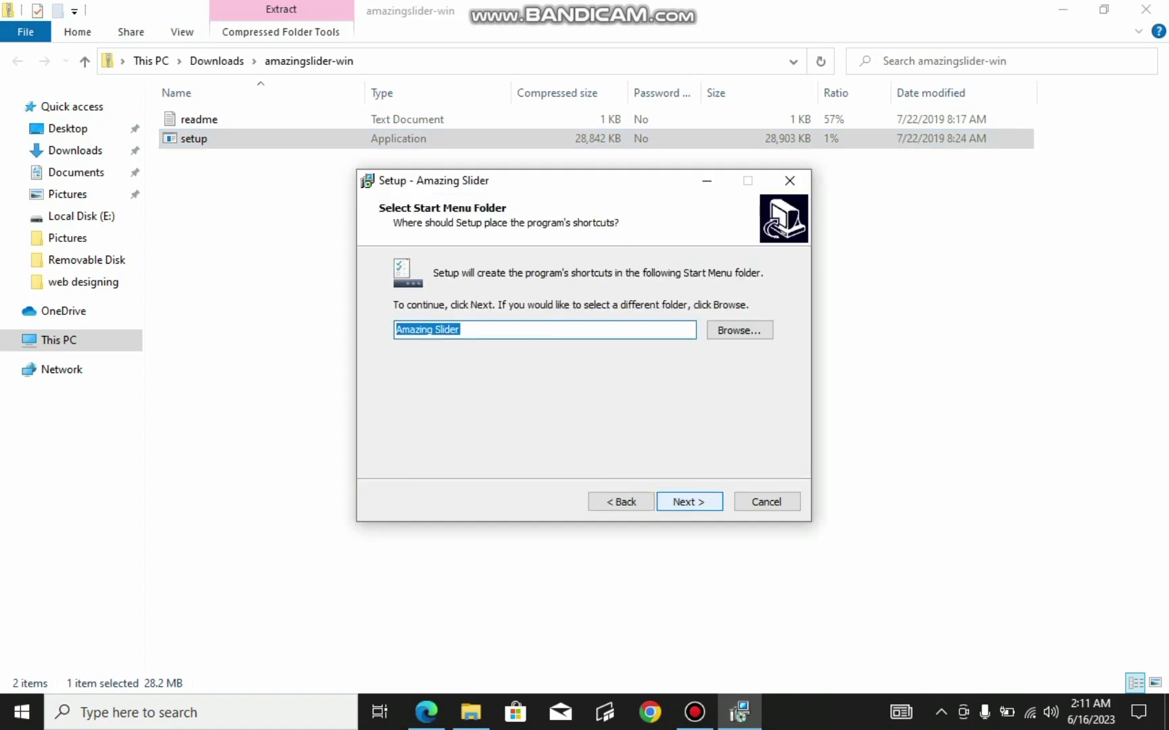
pyautogui.click(689, 501)
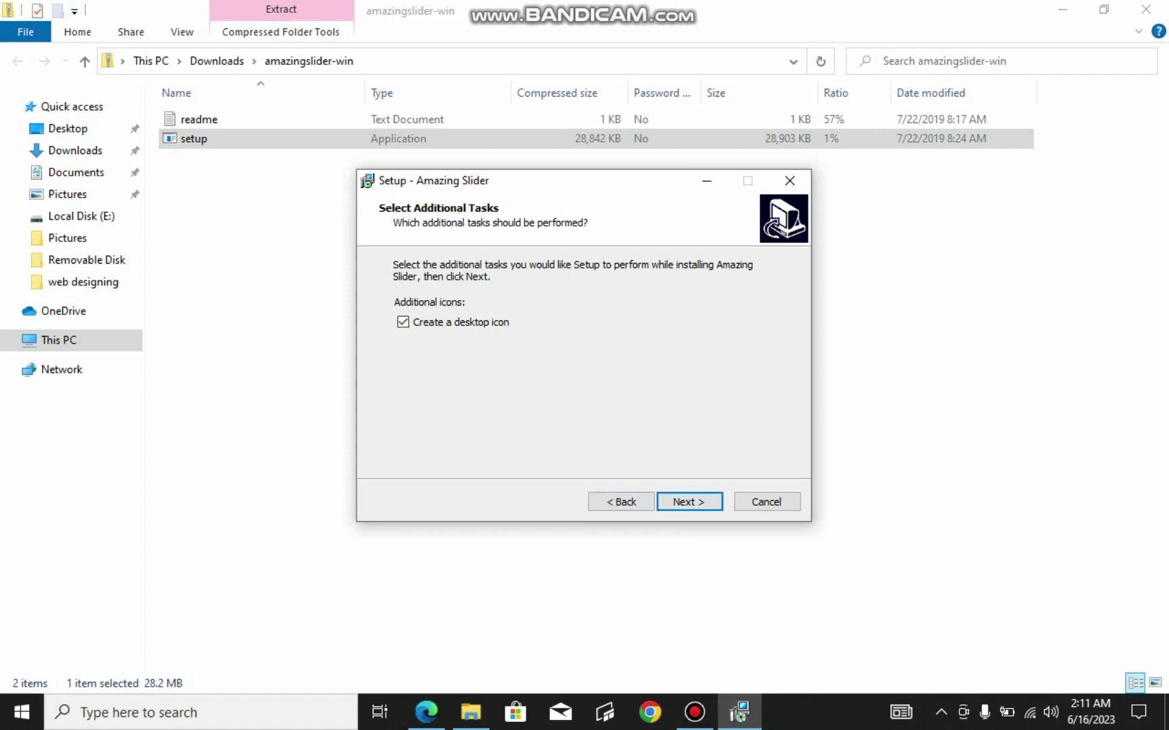
pyautogui.click(689, 501)
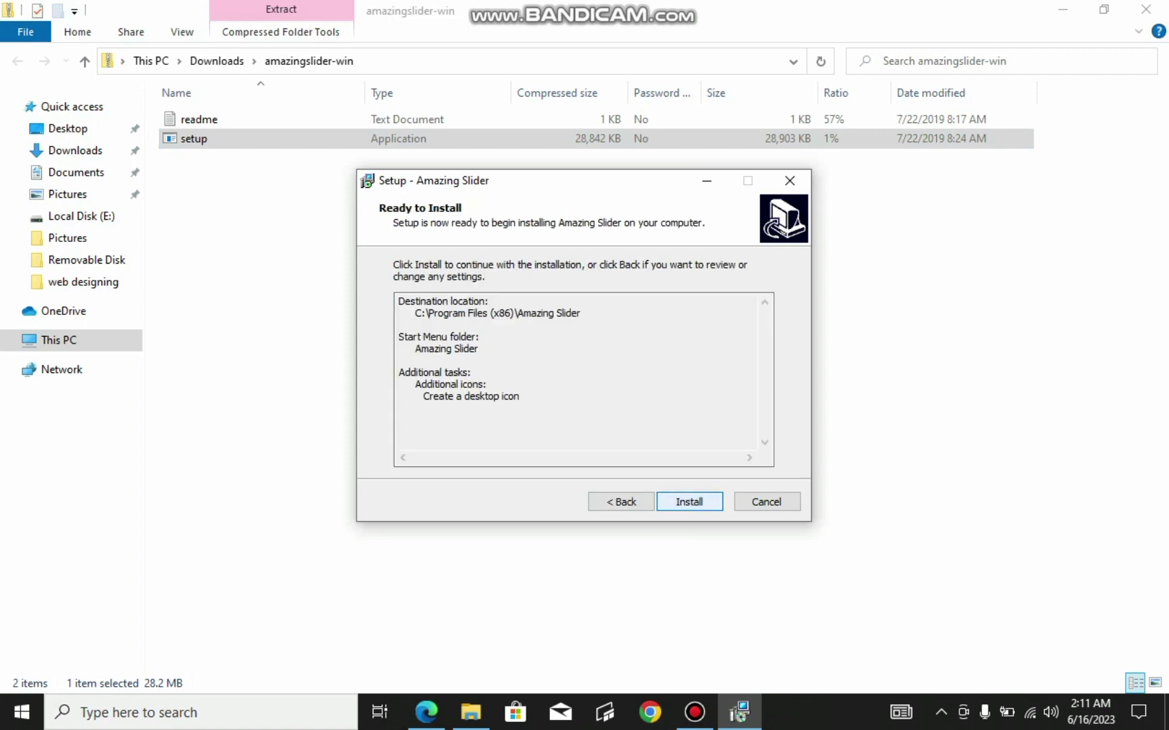
pyautogui.press('Return')
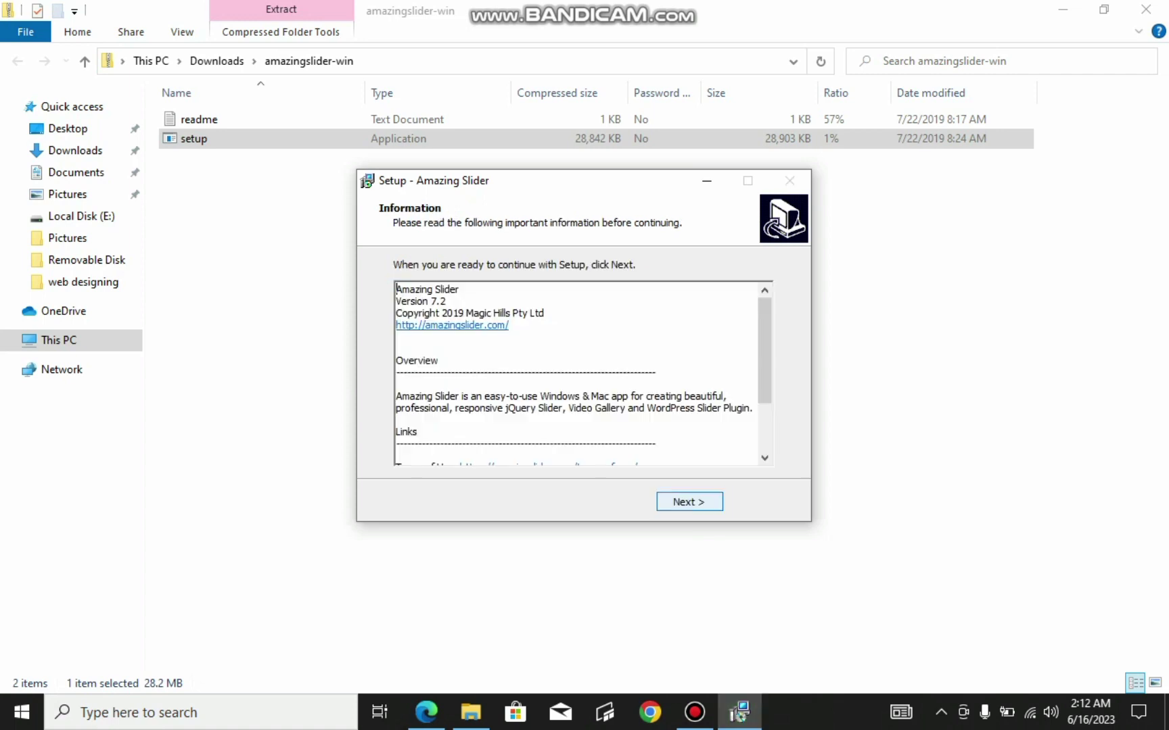
pyautogui.press('Return')
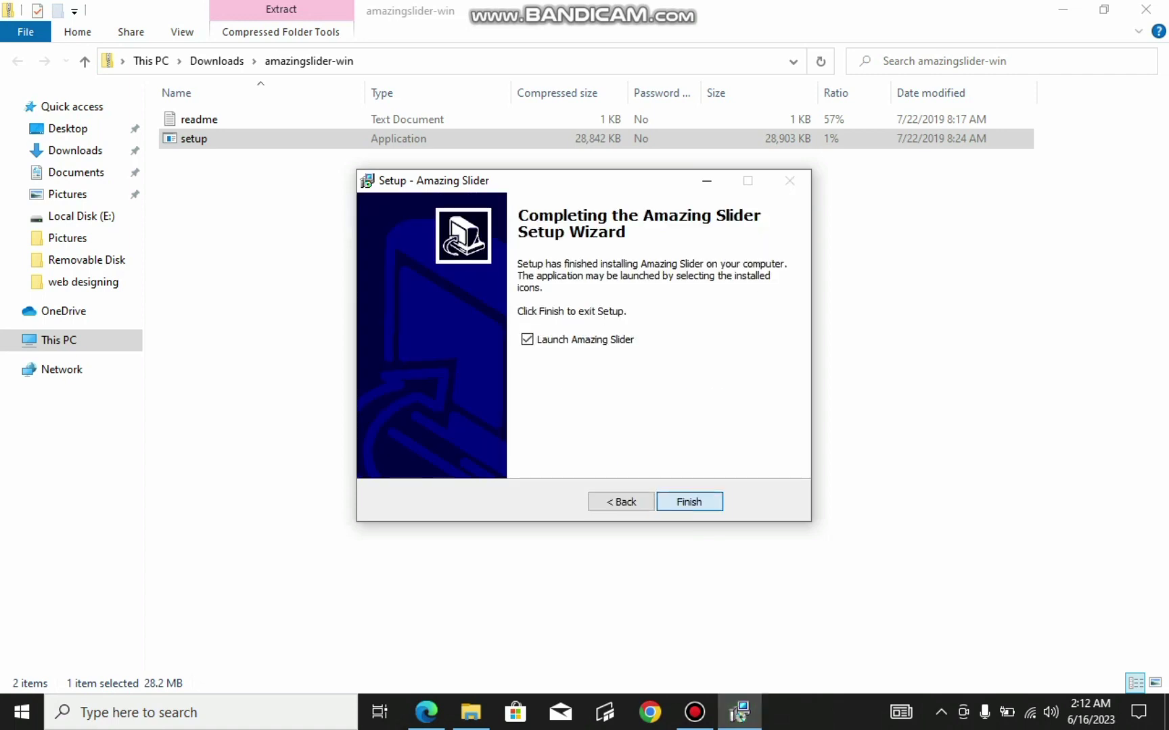
pyautogui.press('Return')
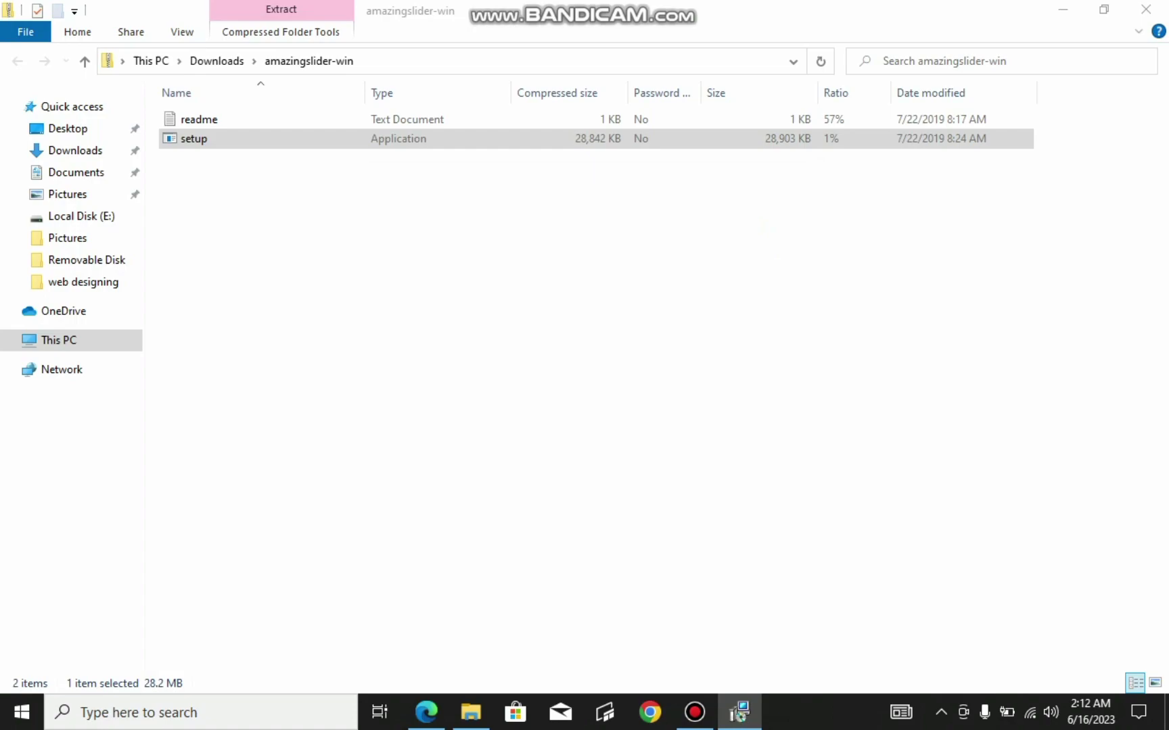
# Step: Launch Amazing Slider from the desktop and open the Add slides dialog for the untitled project
pyautogui.press('super+d')
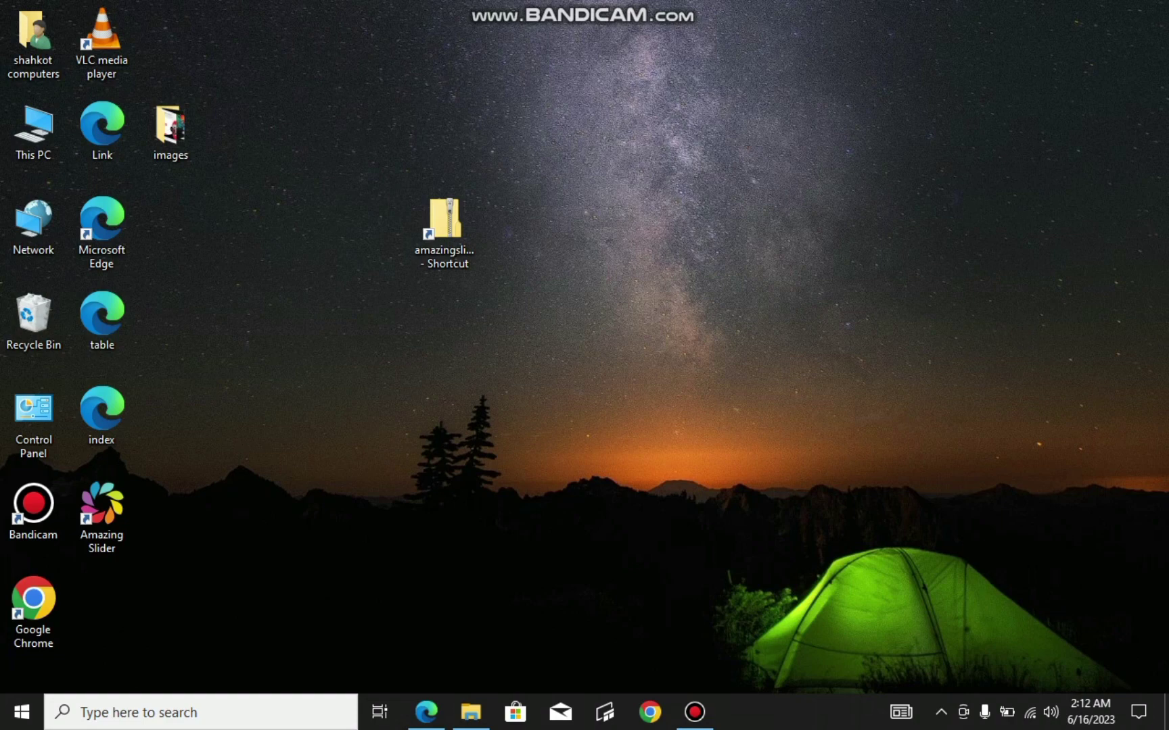
pyautogui.click(101, 514)
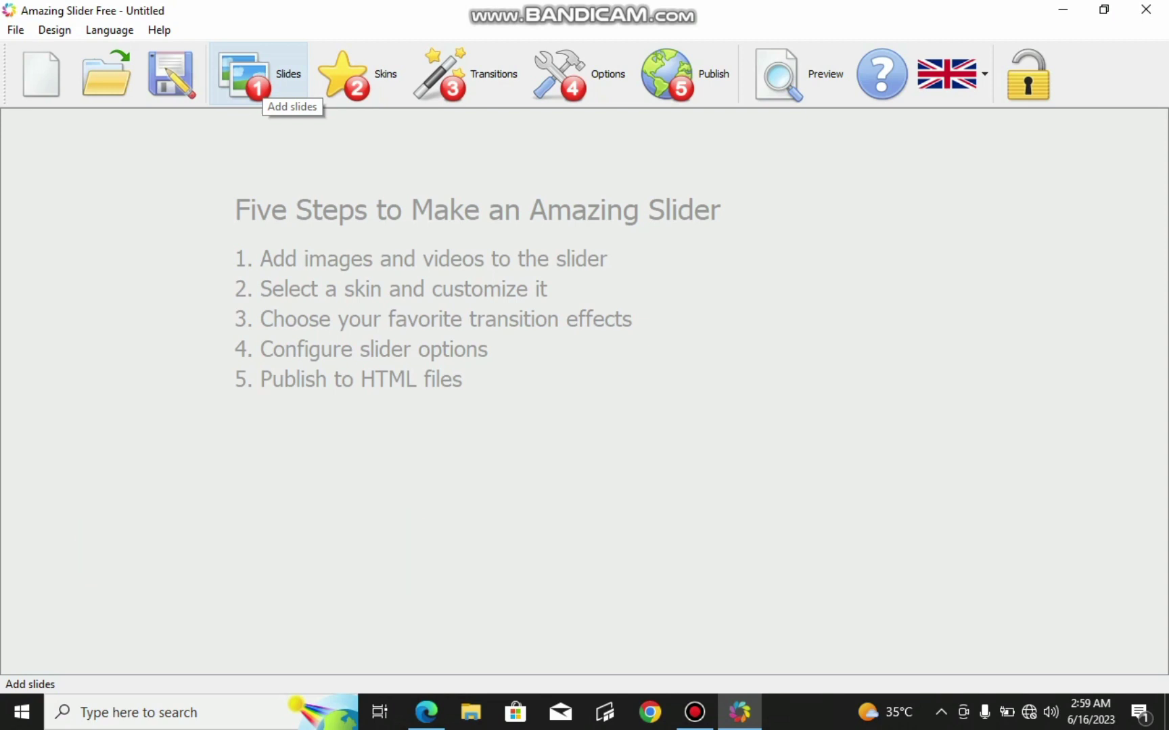
pyautogui.click(261, 78)
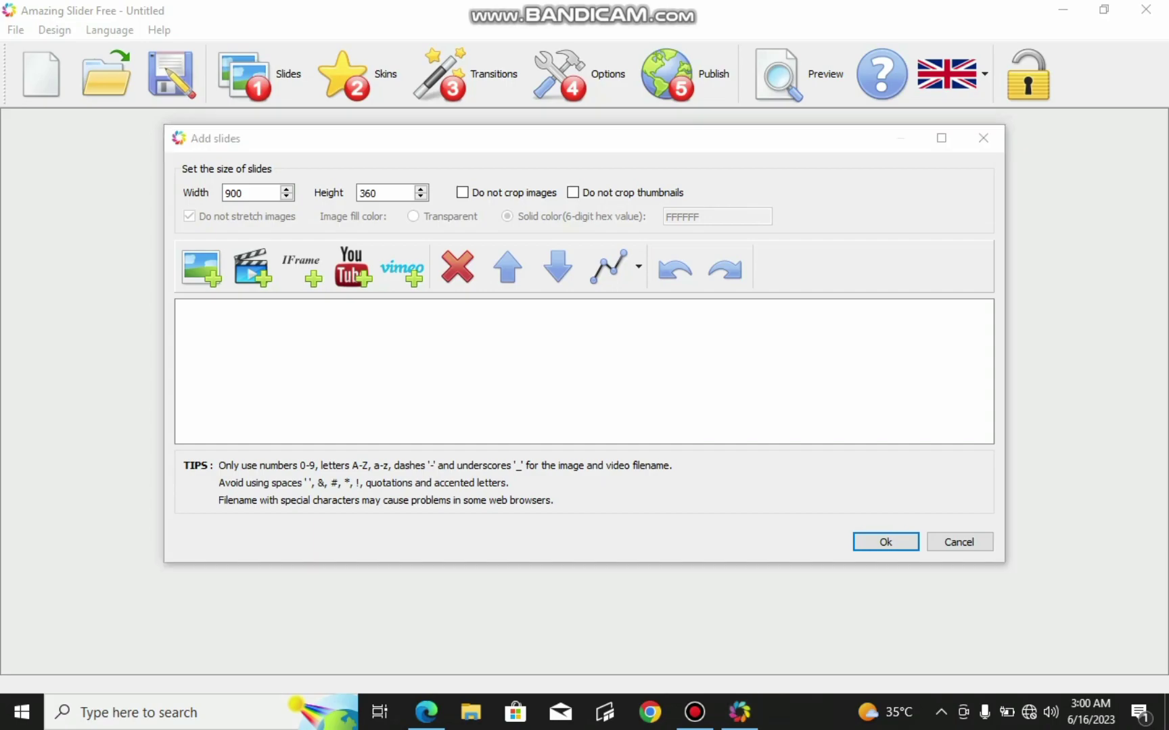
# Step: Open the index file on the desktop with Notepad and maximize its window
pyautogui.press('super+d')
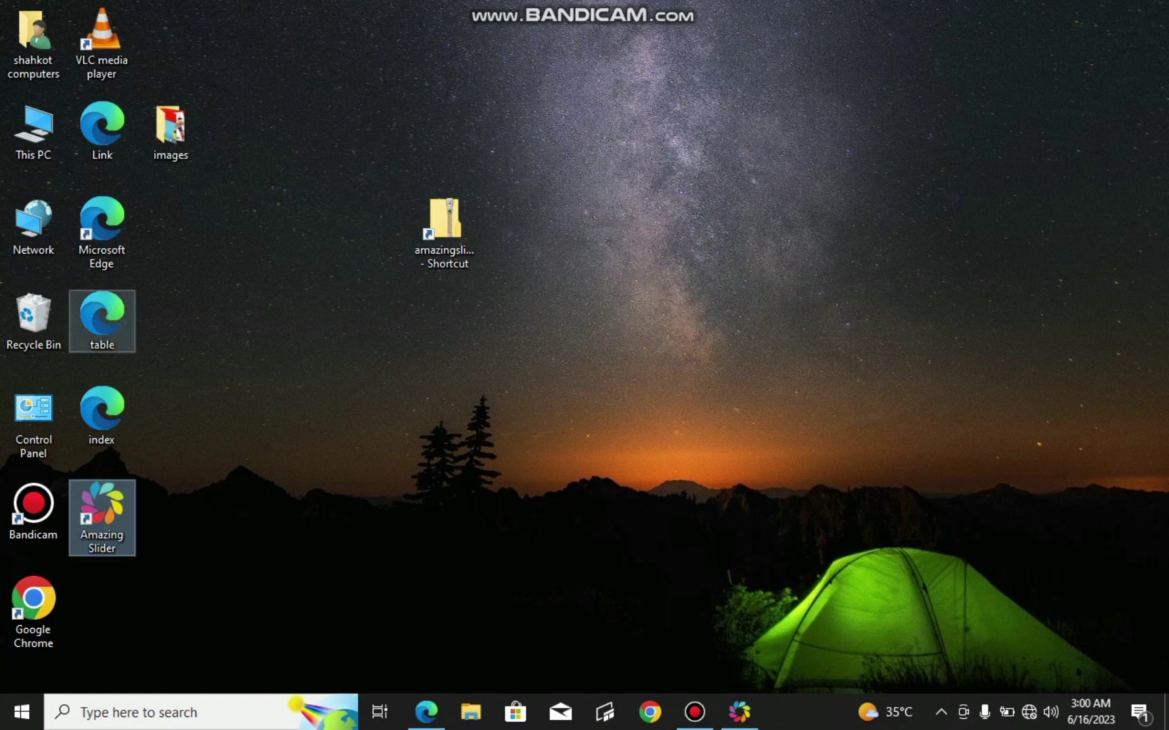
pyautogui.click(101, 409)
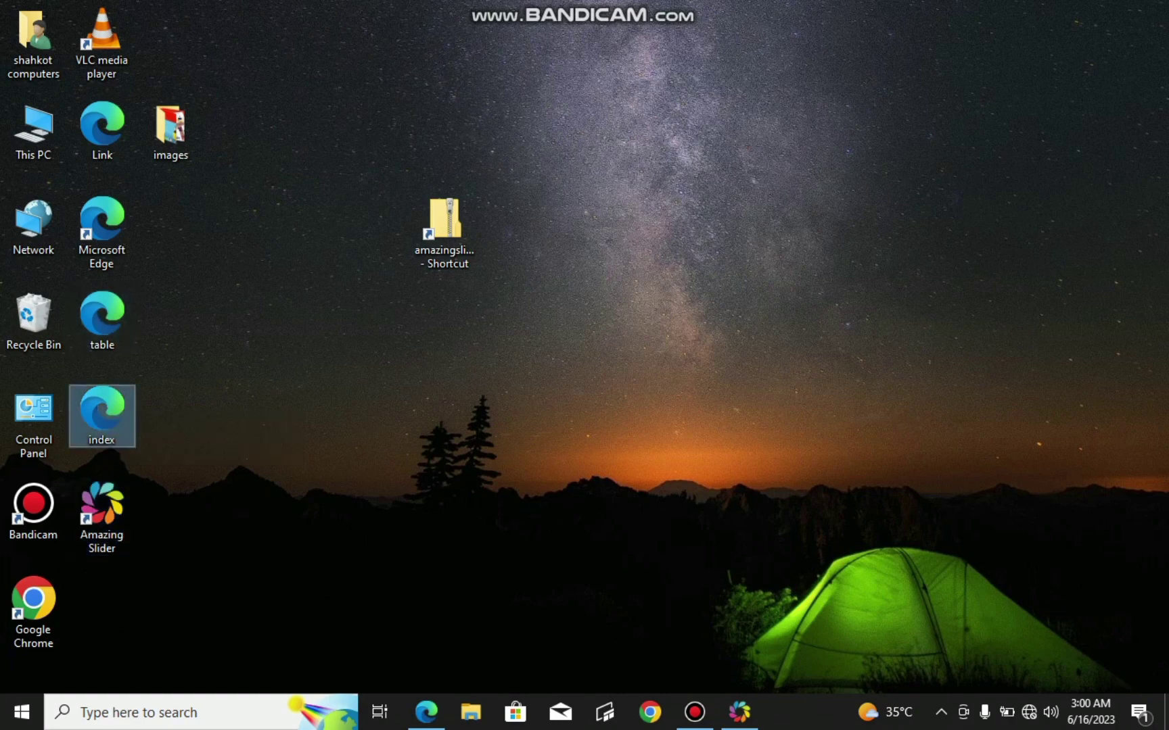
pyautogui.rightClick(104, 402)
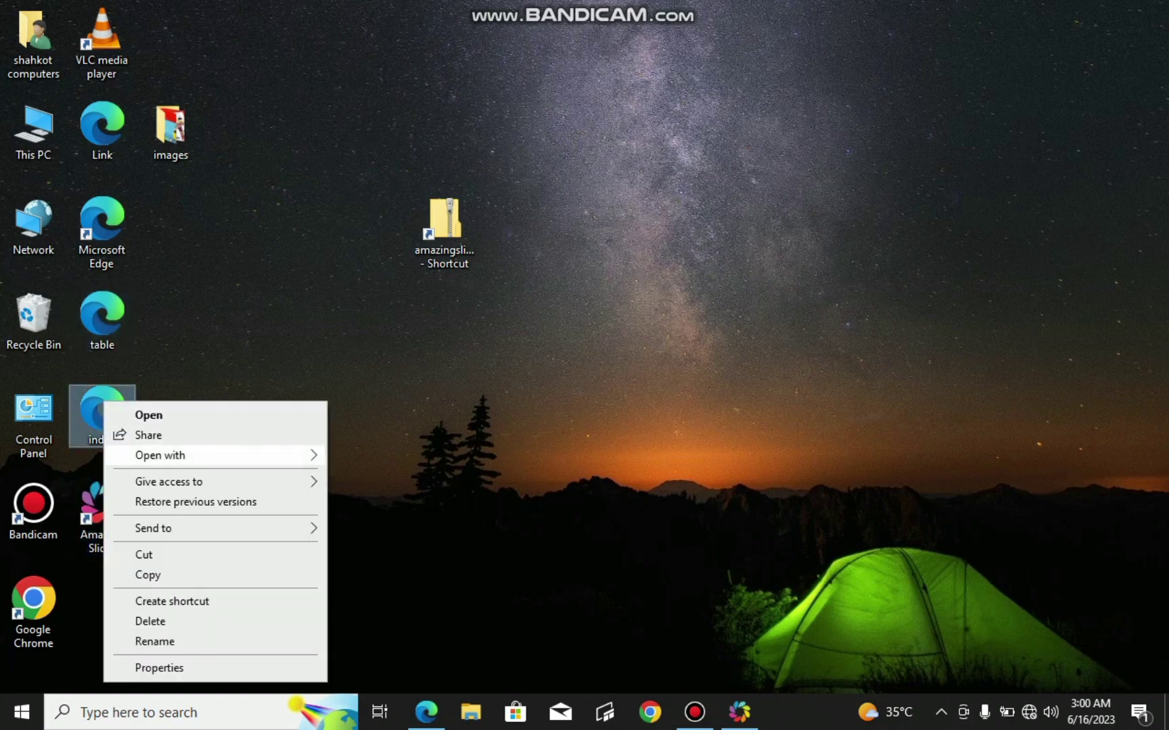
pyautogui.moveTo(217, 455)
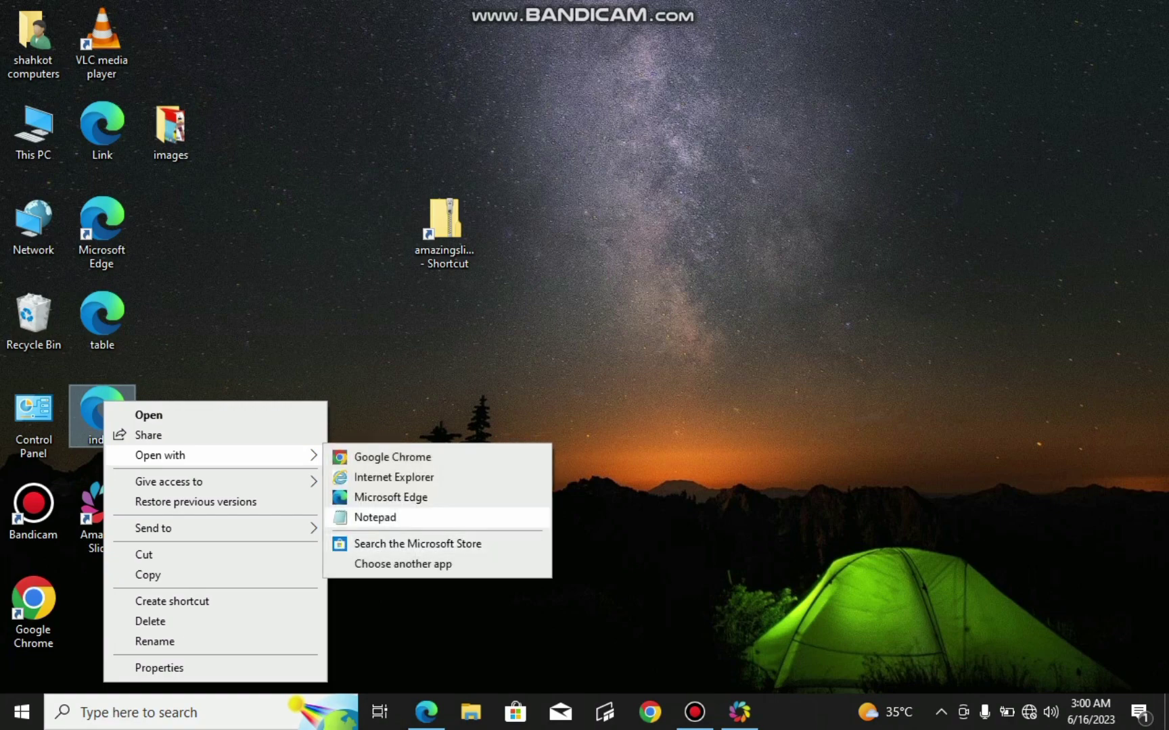
pyautogui.click(368, 516)
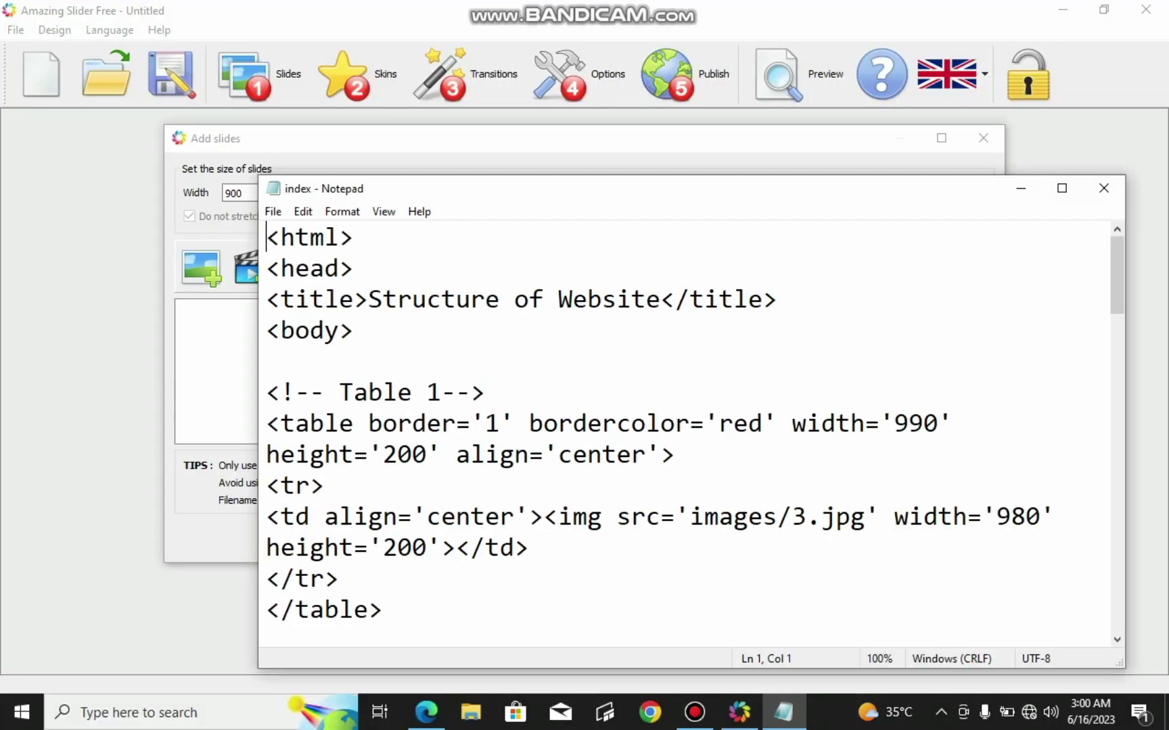
pyautogui.moveTo(609, 188); pyautogui.dragTo(540, 111)
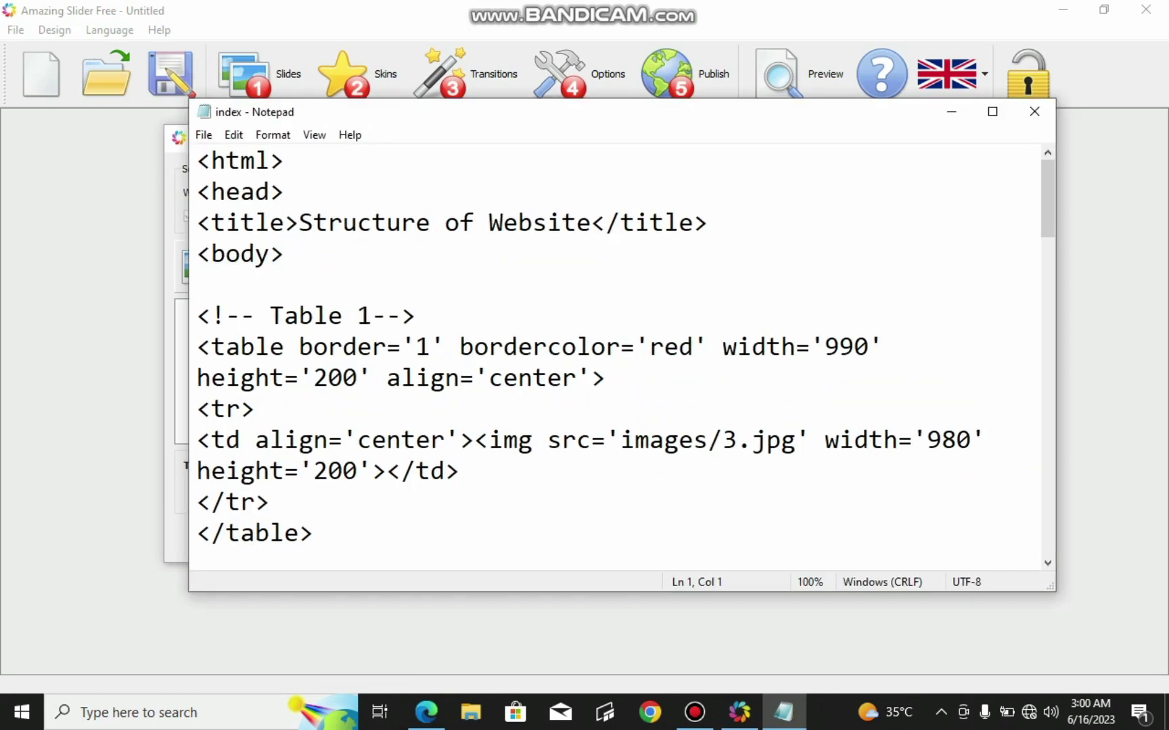
pyautogui.click(992, 112)
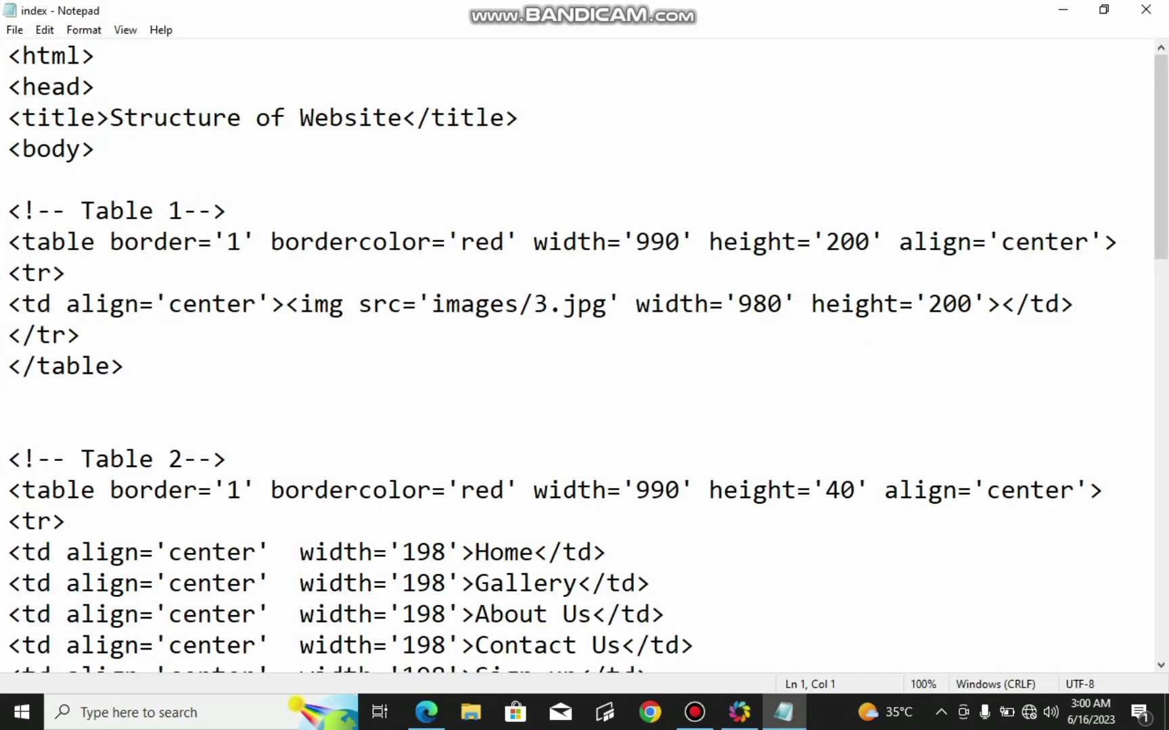
# Step: Search the index file for "slider" and examine the size of the table that contains it
pyautogui.hotkey('ctrl', 'f')
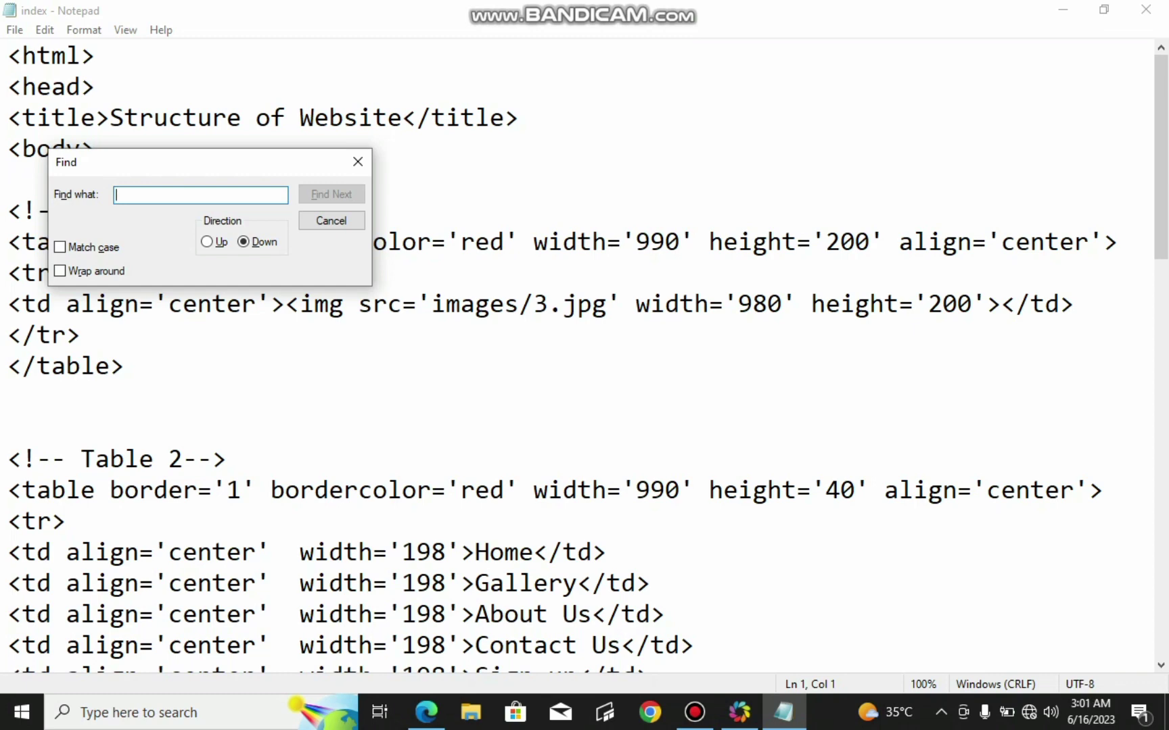
pyautogui.write('s')
pyautogui.write('lider')
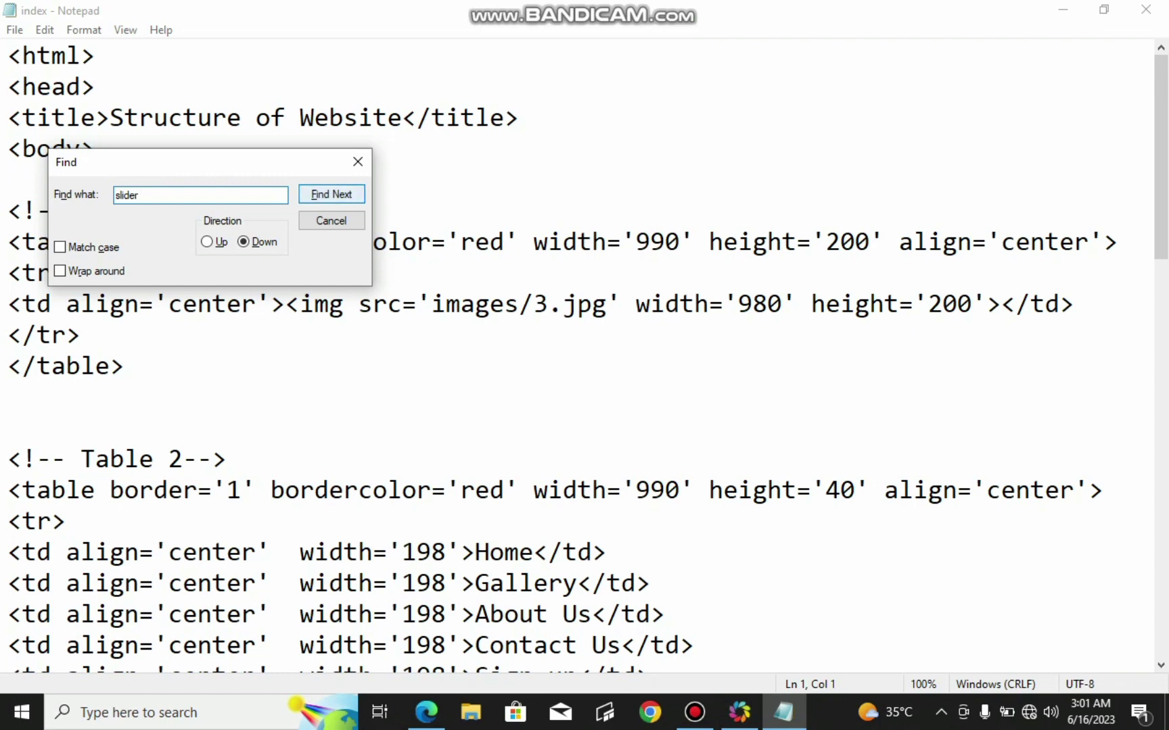
pyautogui.press('Return')
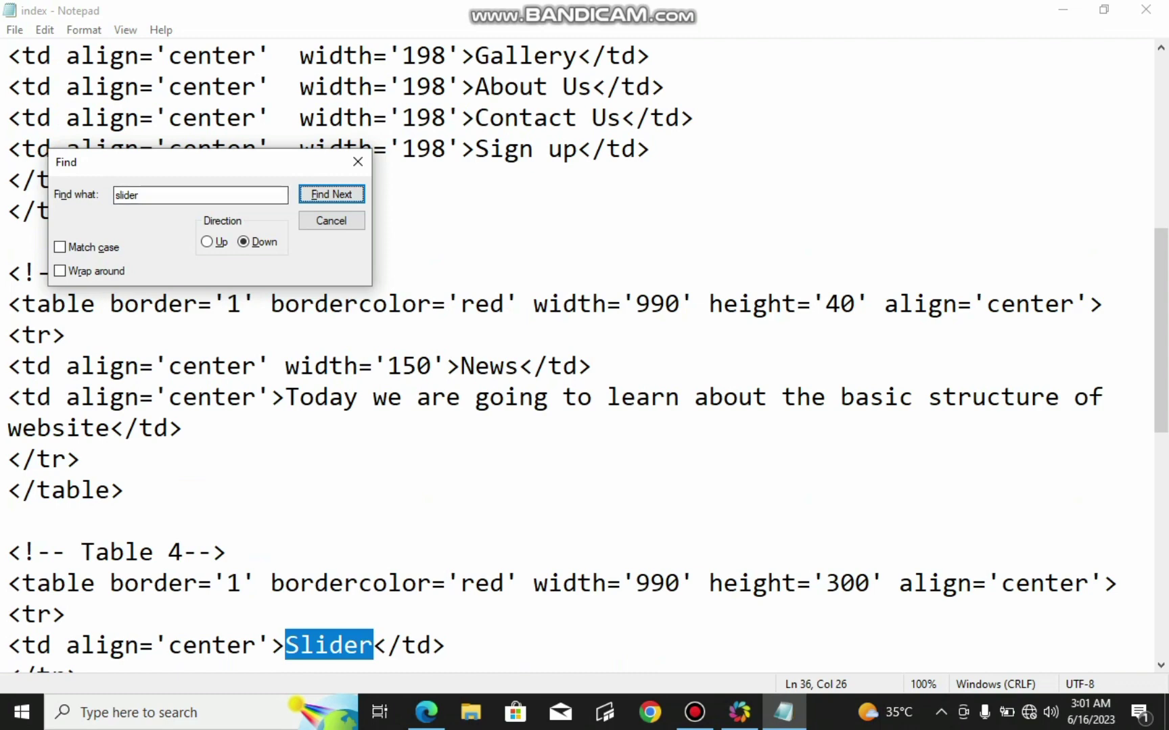
pyautogui.click(358, 162)
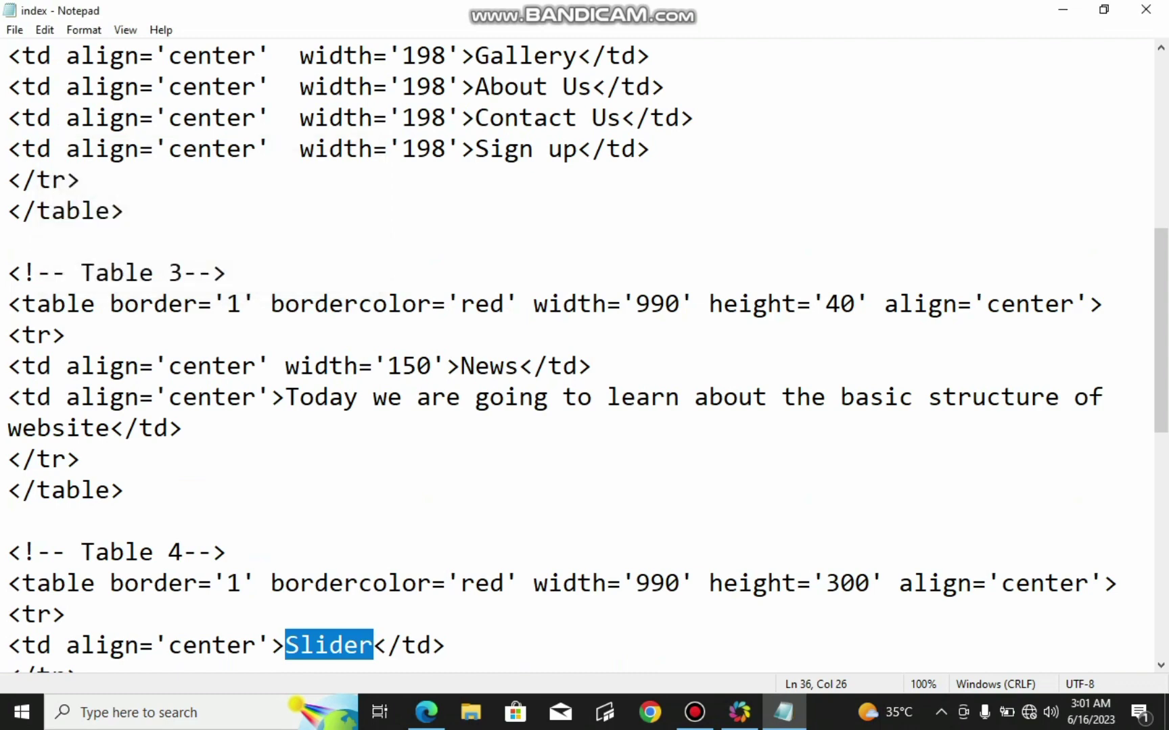
pyautogui.scroll(-3, 581, 351)
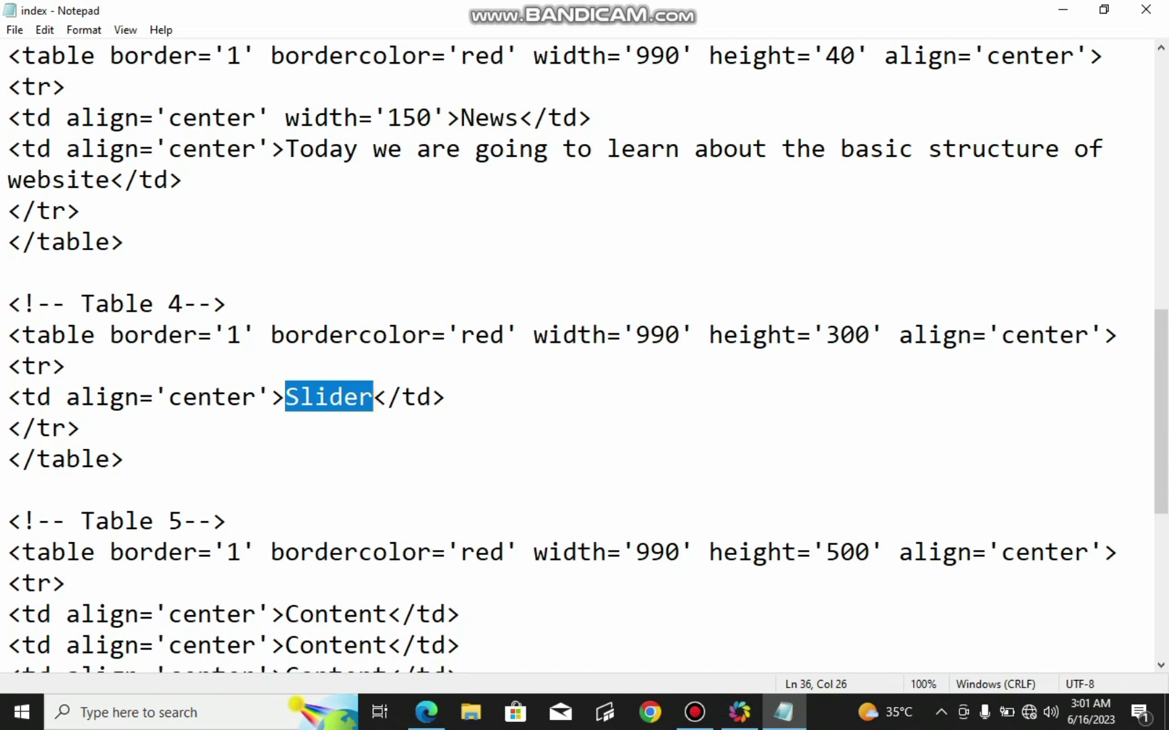
# Step: Switch back to Amazing Slider and set the slide size to 990 wide and 300 high
pyautogui.click(739, 712)
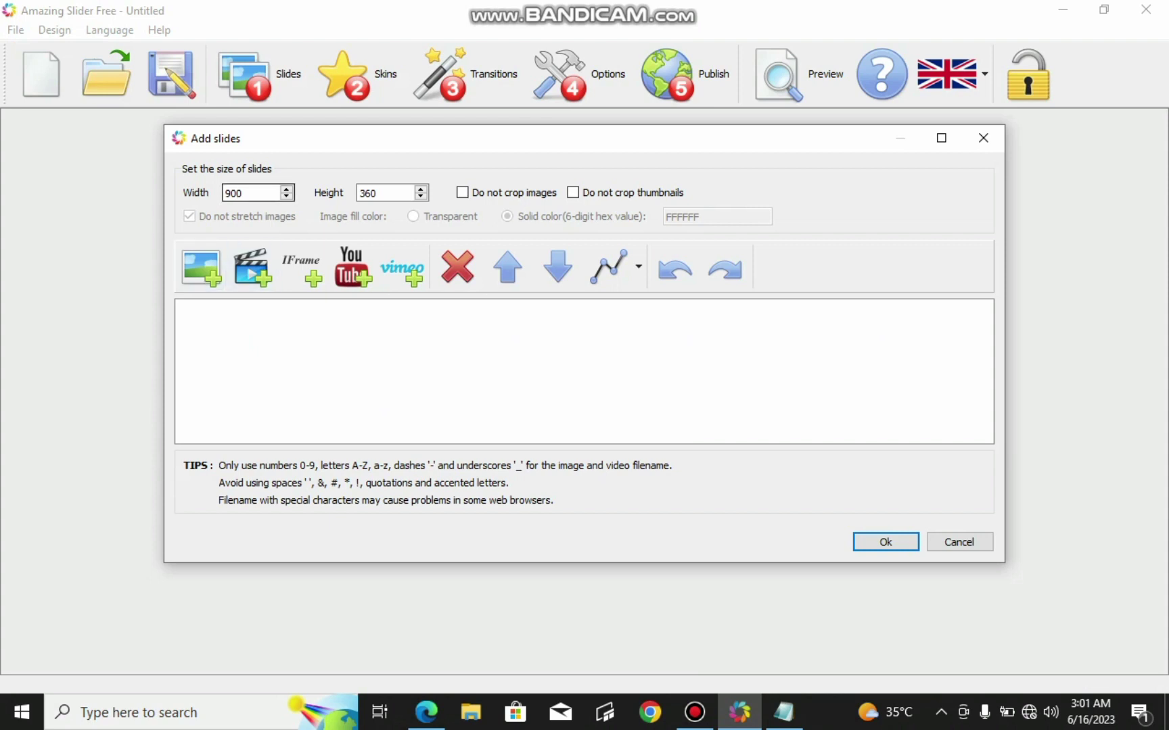
pyautogui.press('BackSpace')
pyautogui.write('9')
pyautogui.click(364, 193)
pyautogui.press('BackSpace')
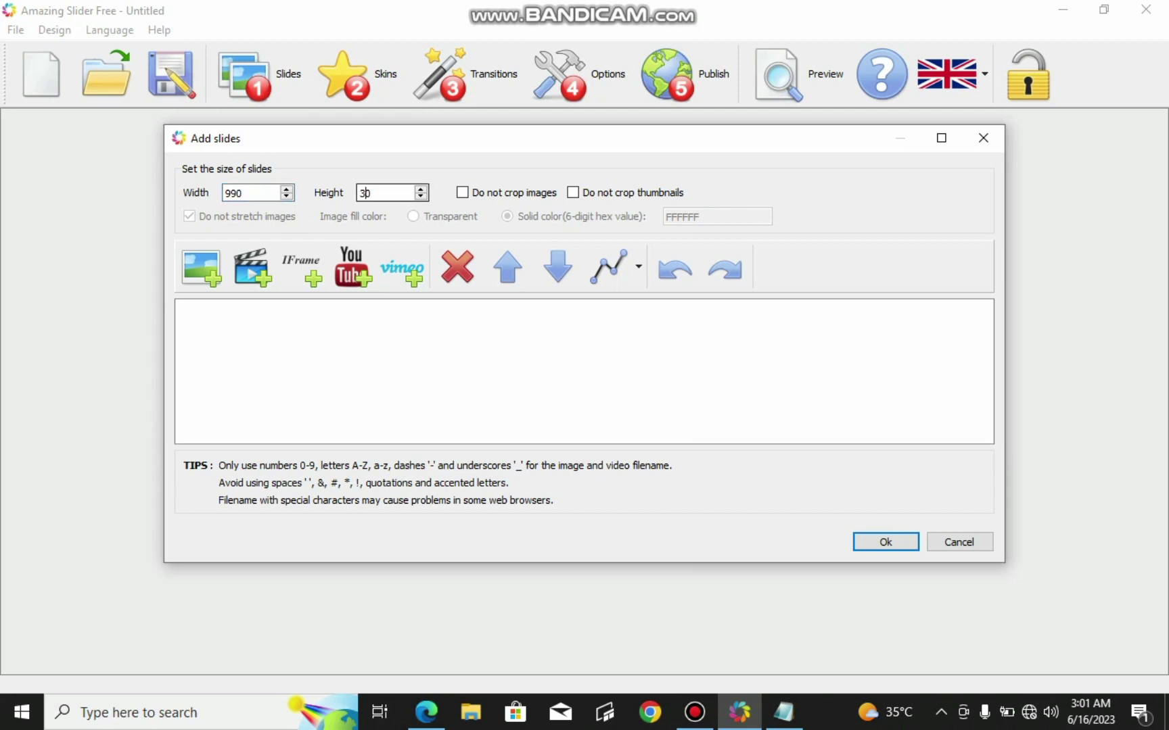
pyautogui.write('0')
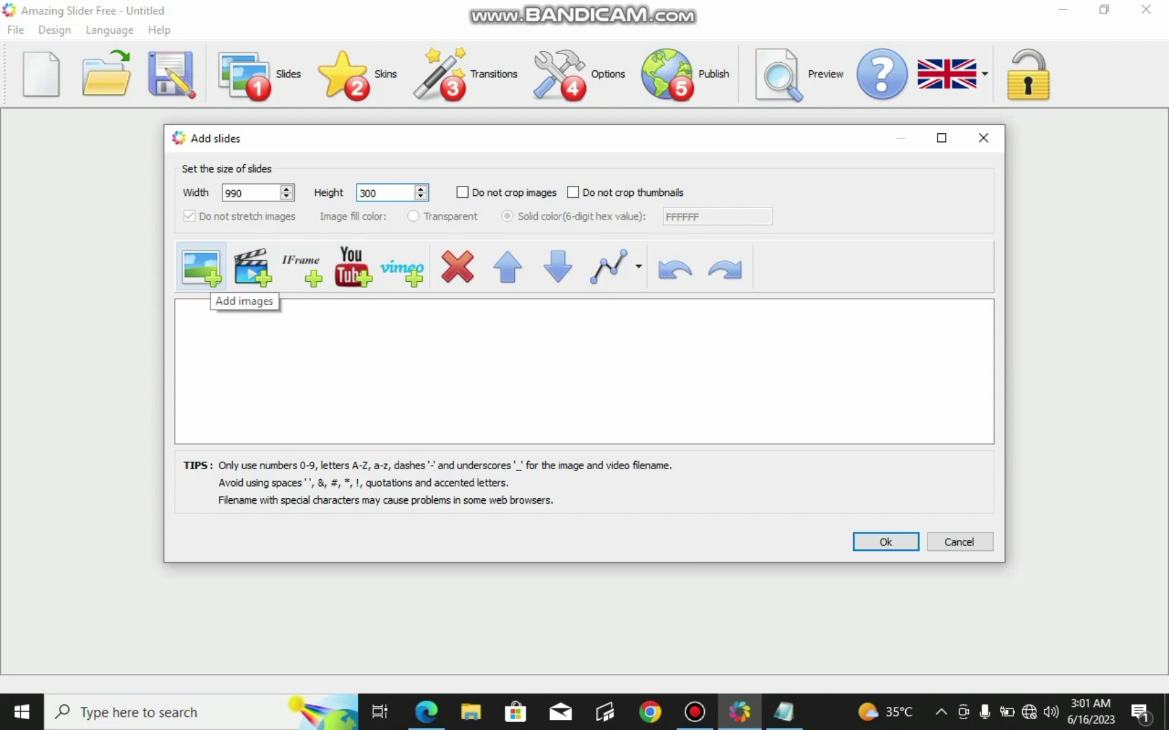
pyautogui.click(201, 268)
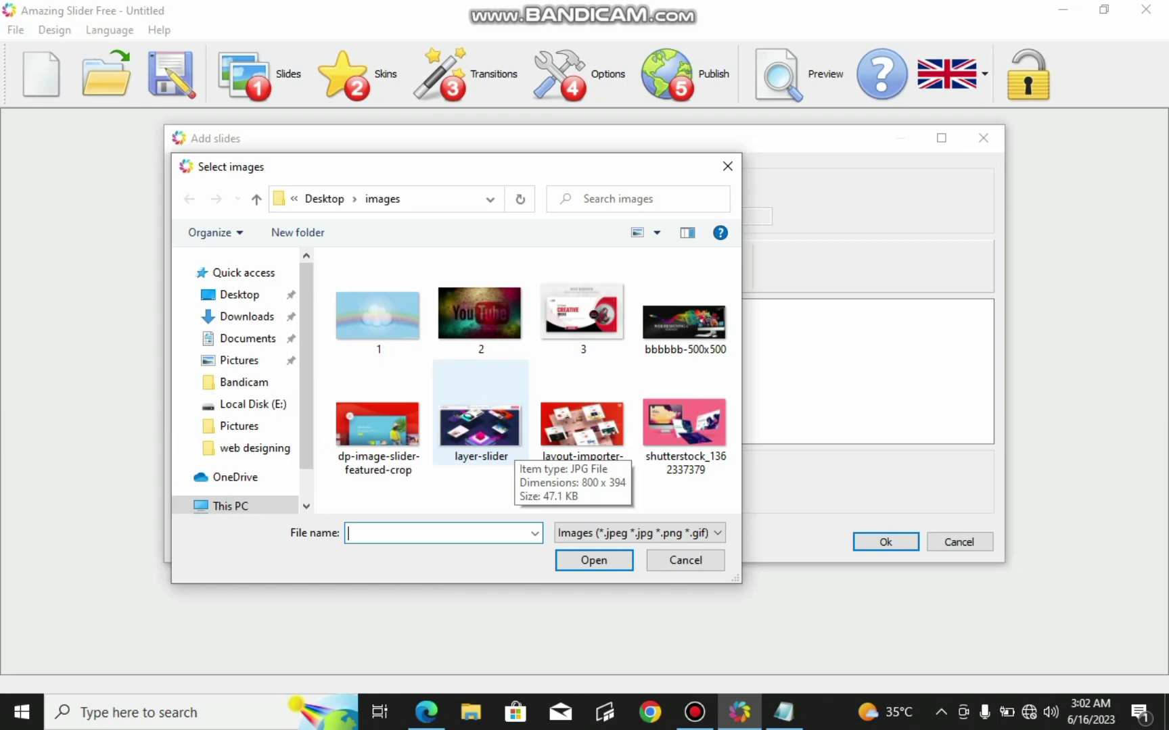
pyautogui.click(380, 399)
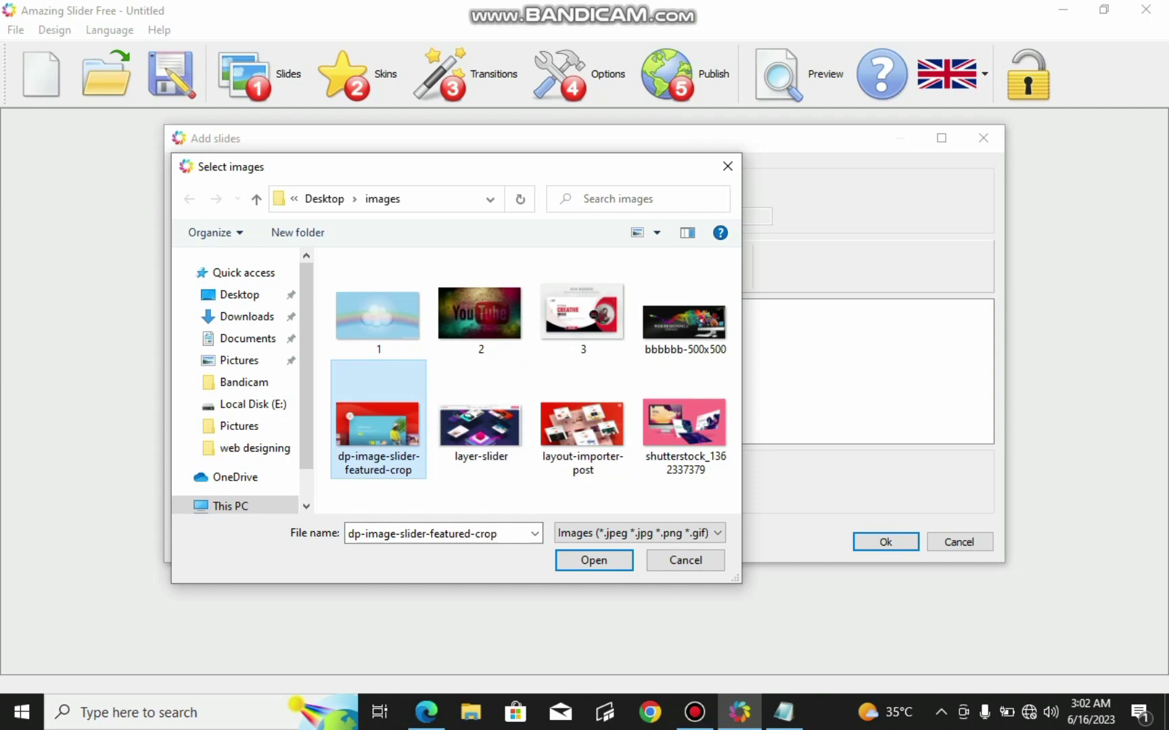
pyautogui.press('F2')
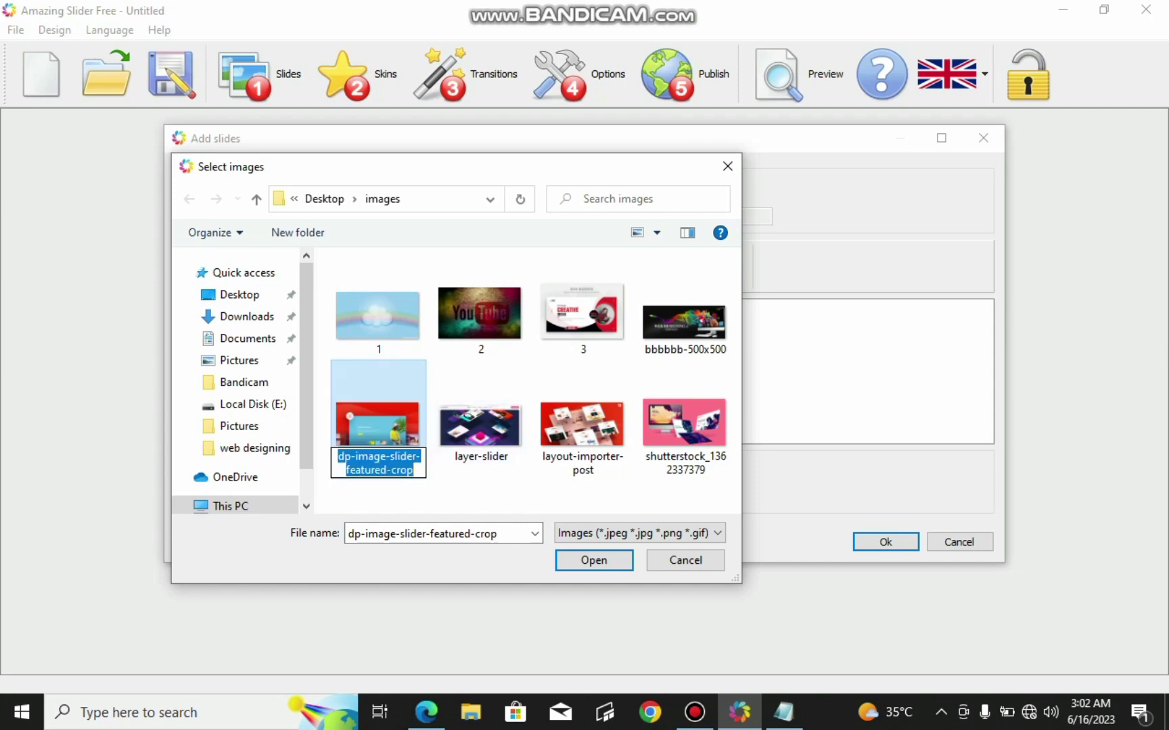
pyautogui.click(378, 413)
pyautogui.keyDown('ctrl'); pyautogui.click(480, 413); pyautogui.keyUp('ctrl')
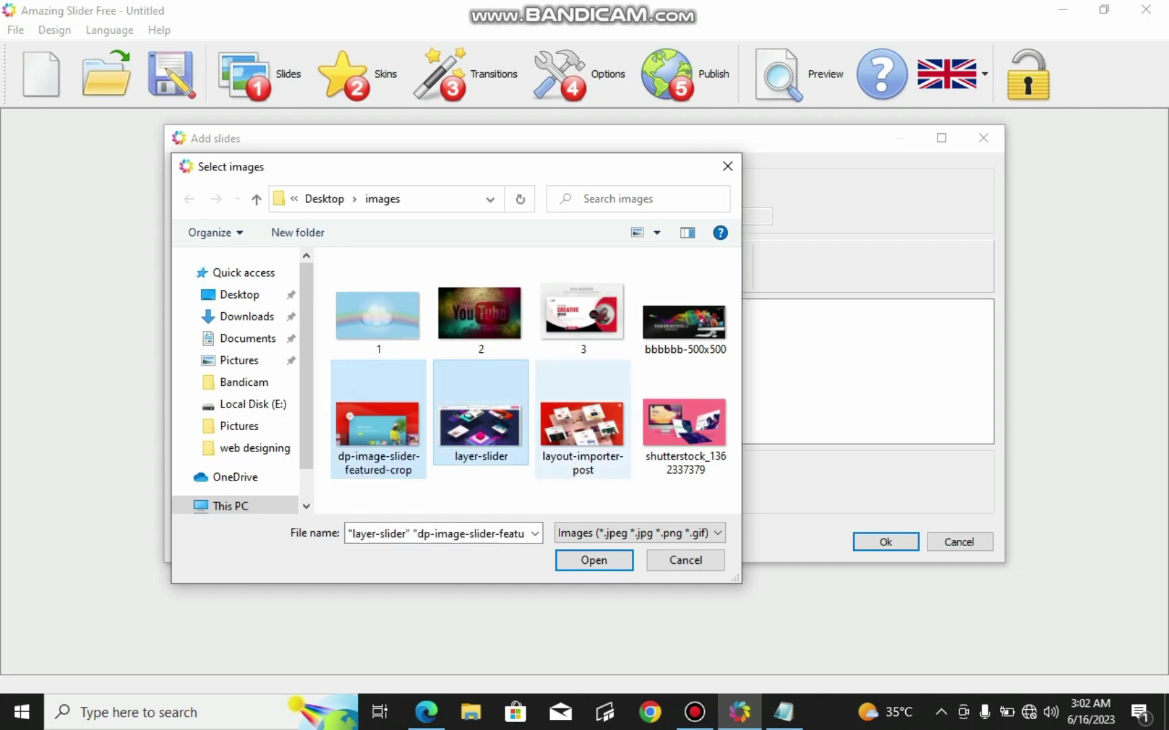
pyautogui.keyDown('ctrl'); pyautogui.click(583, 420); pyautogui.keyUp('ctrl')
pyautogui.keyDown('ctrl'); pyautogui.click(685, 419); pyautogui.keyUp('ctrl')
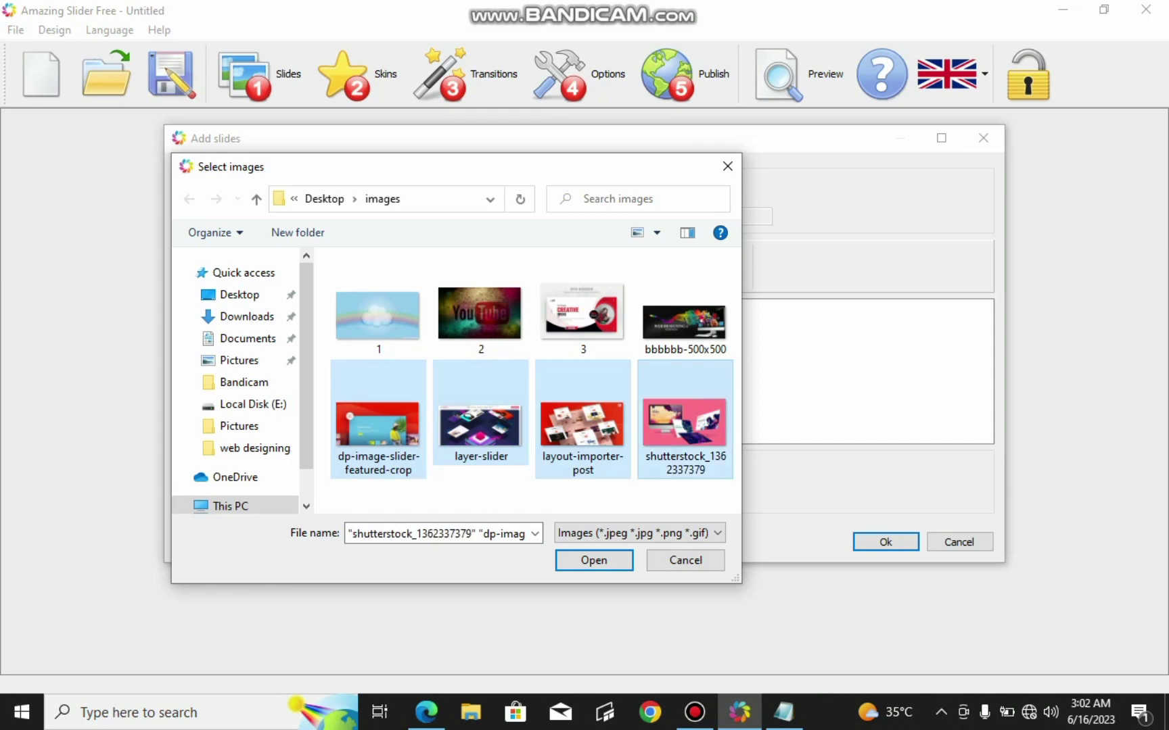
pyautogui.keyDown('shift'); pyautogui.click(684, 321); pyautogui.keyUp('shift')
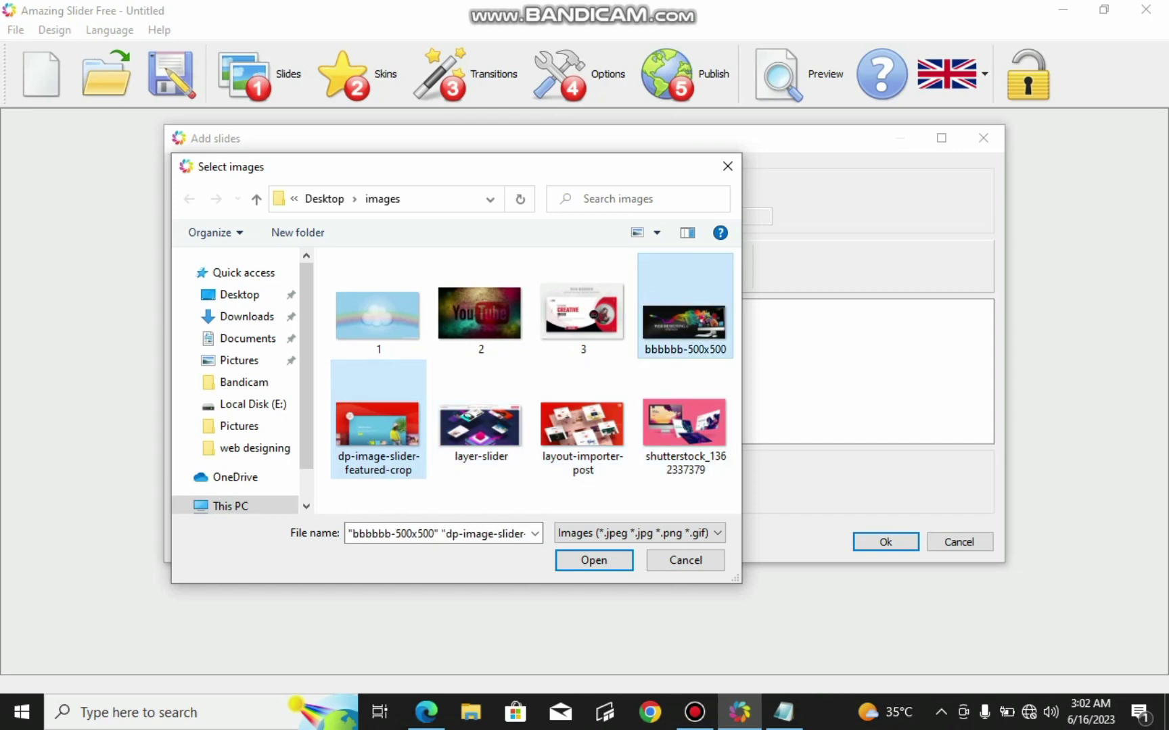
pyautogui.keyDown('shift'); pyautogui.click(481, 419); pyautogui.keyUp('shift')
pyautogui.keyDown('shift'); pyautogui.click(582, 426); pyautogui.keyUp('shift')
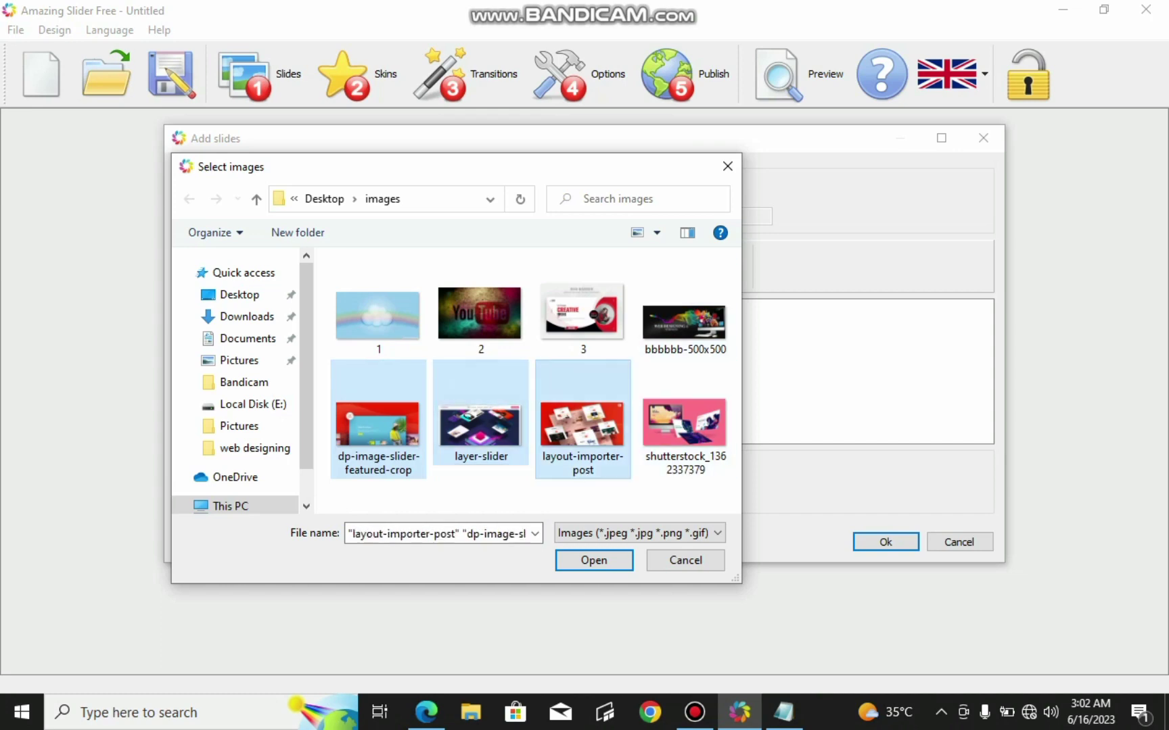
pyautogui.keyDown('shift'); pyautogui.click(684, 427); pyautogui.keyUp('shift')
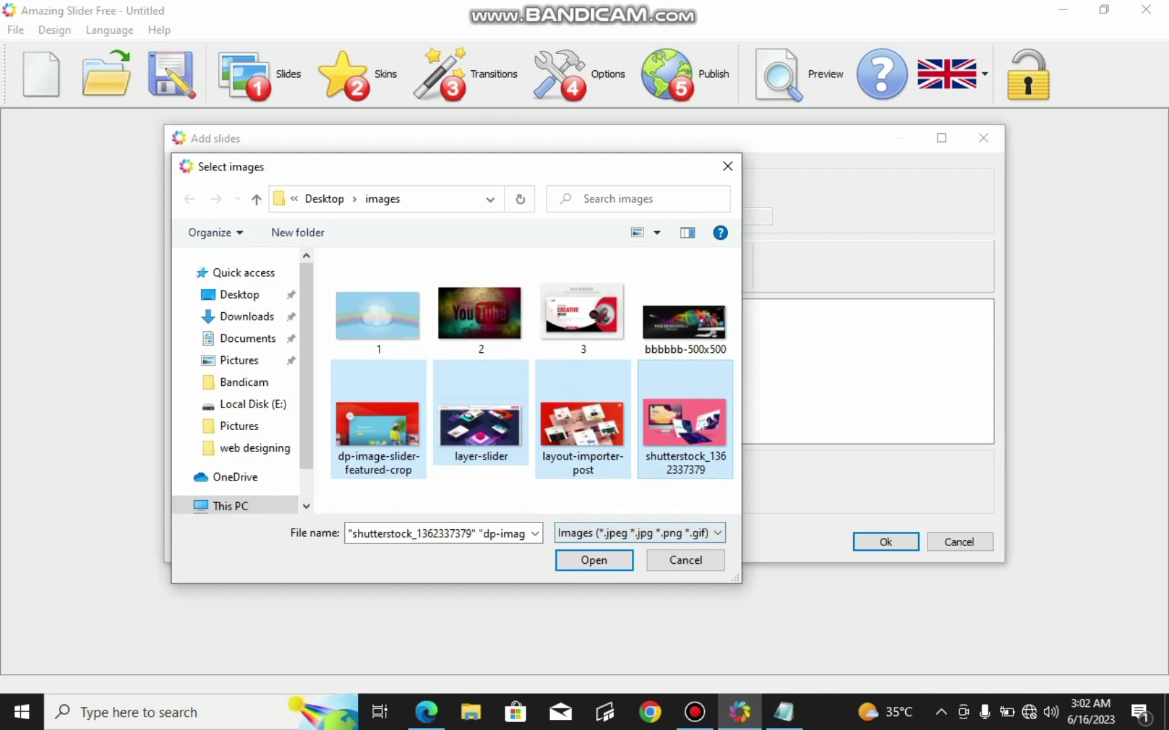
pyautogui.click(593, 560)
pyautogui.press('Return')
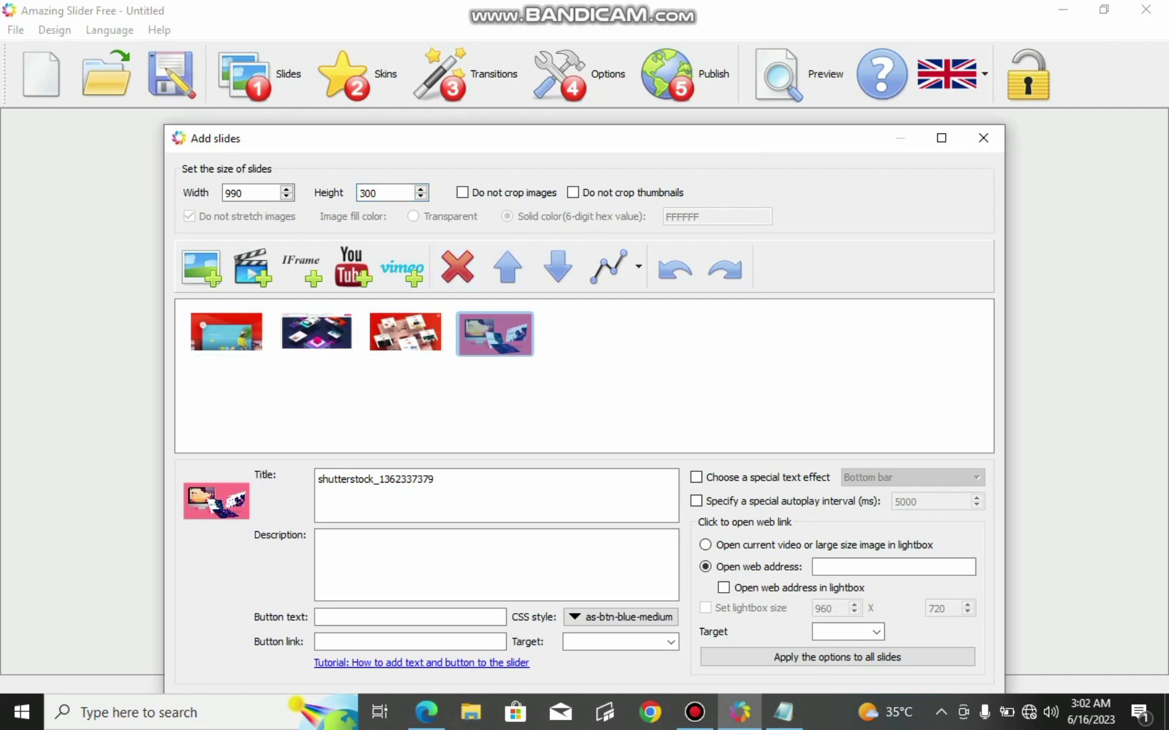
pyautogui.click(507, 266)
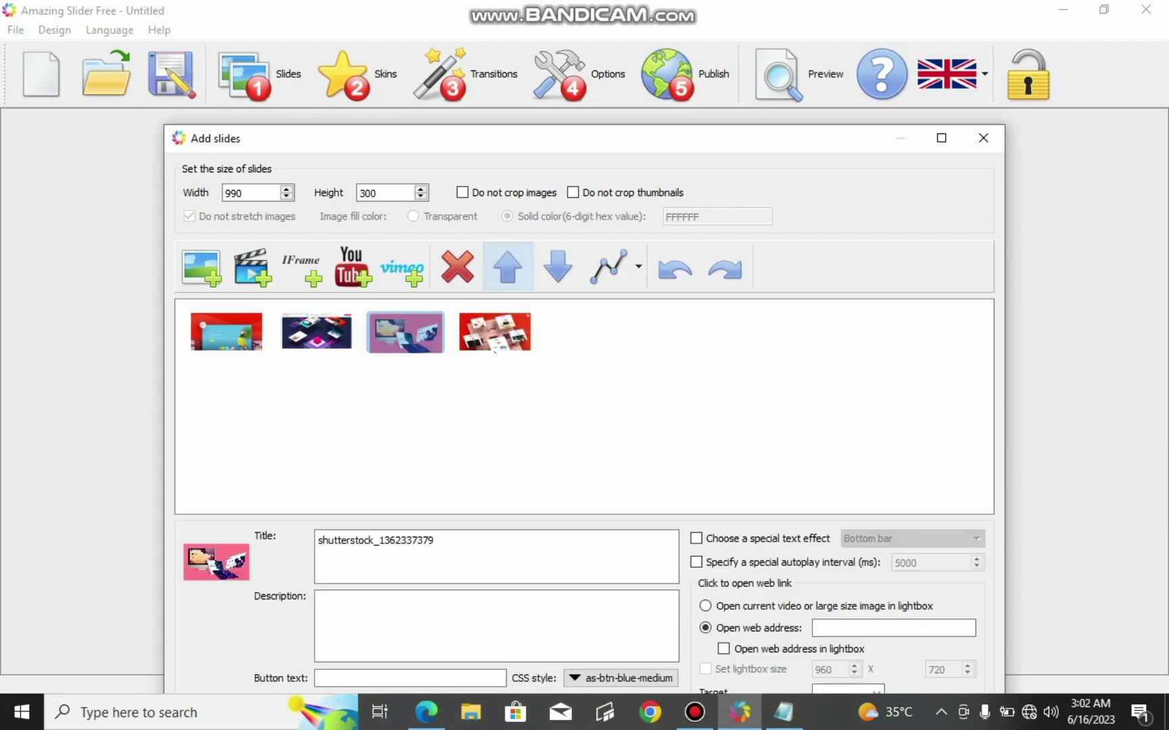
pyautogui.click(507, 265)
pyautogui.click(507, 265)
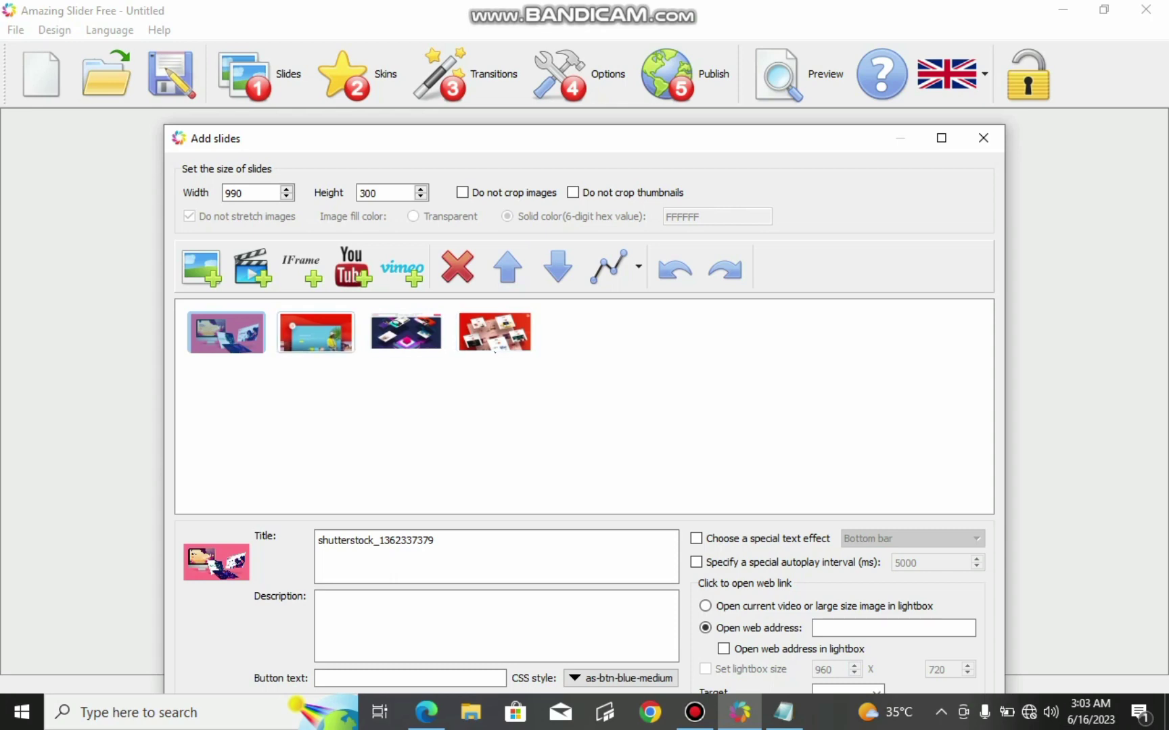
pyautogui.click(405, 333)
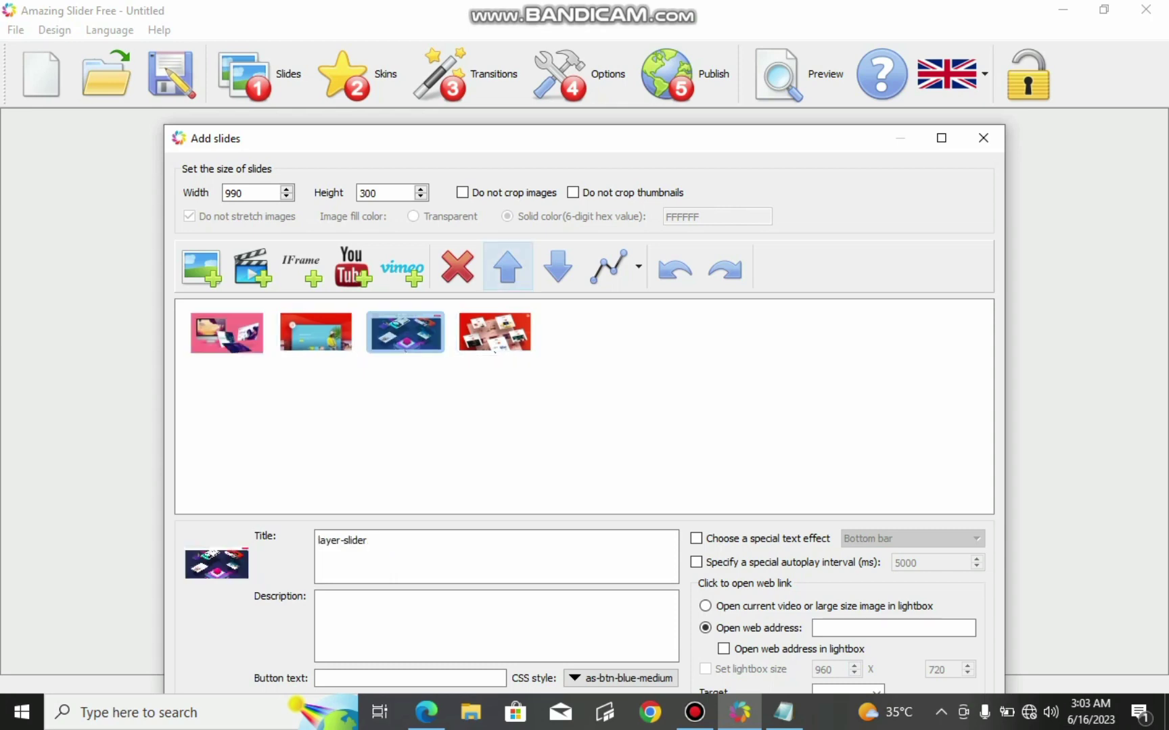
pyautogui.click(507, 267)
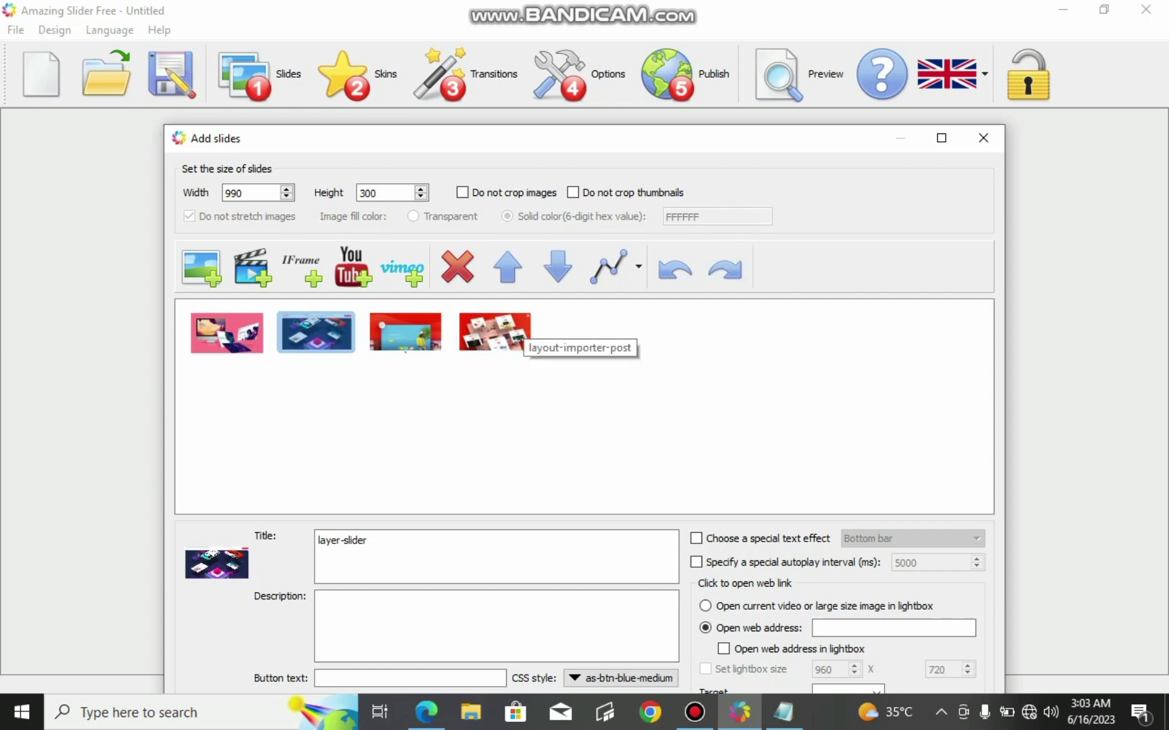
pyautogui.moveTo(683, 138); pyautogui.dragTo(650, 16)
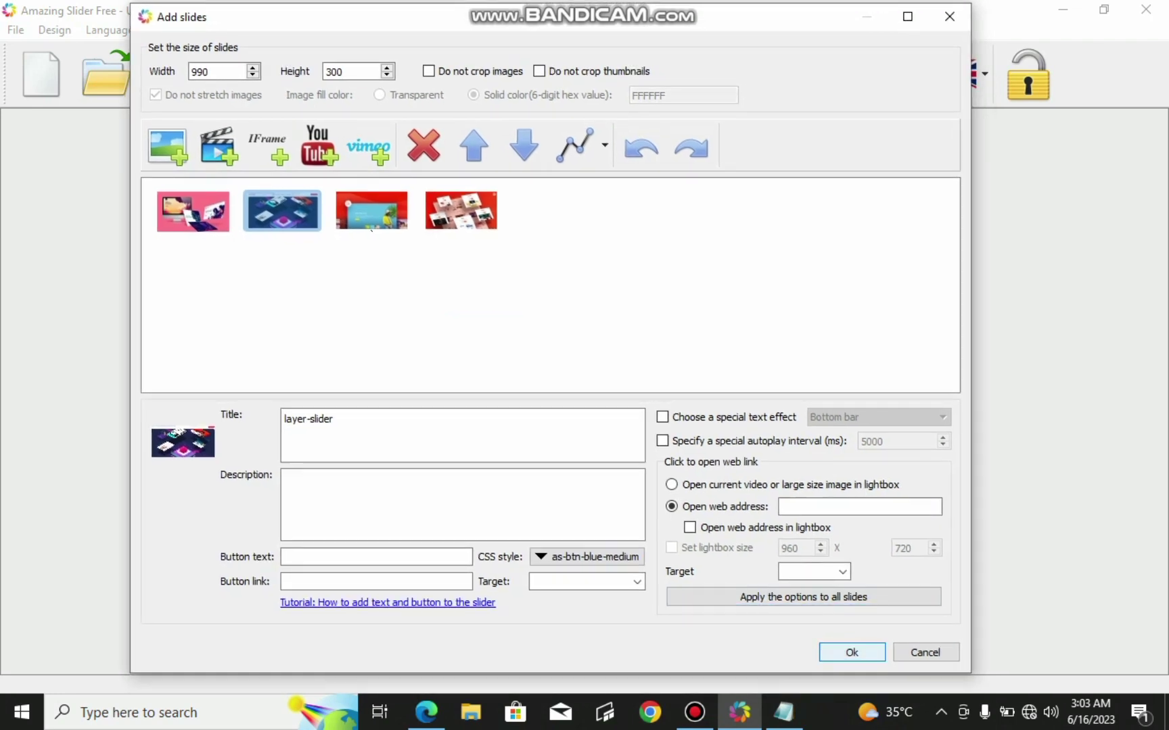
pyautogui.press('Return')
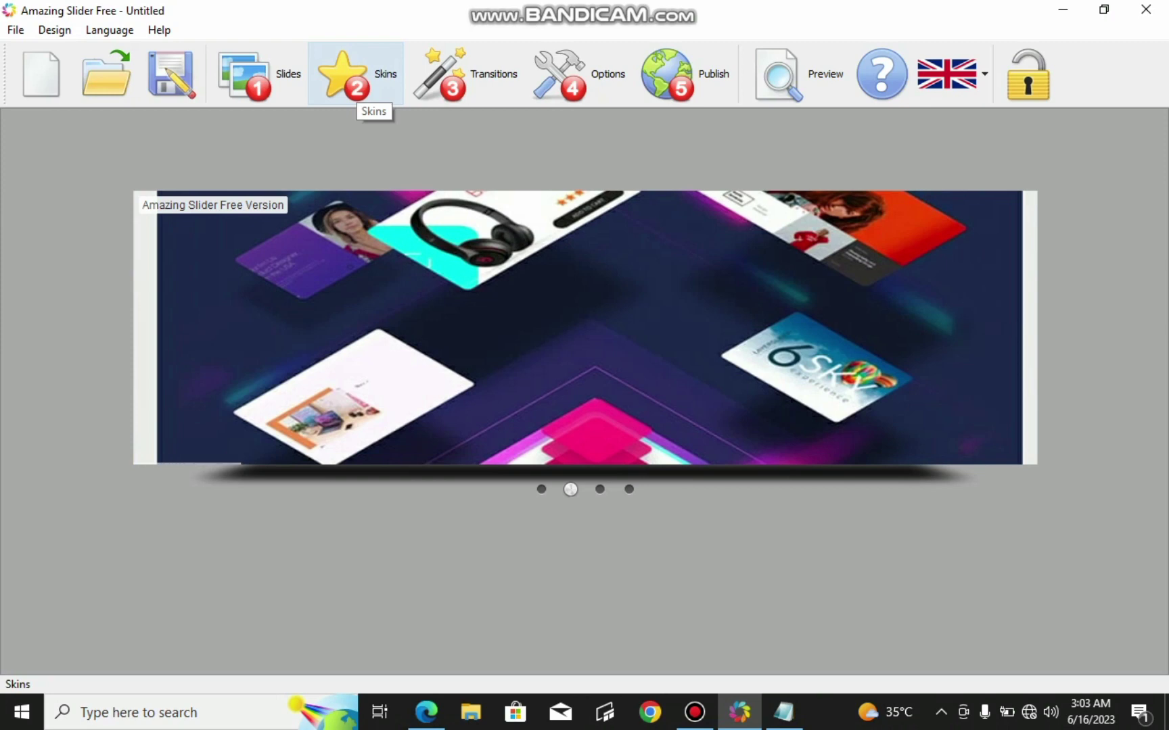
# Step: Compare the Content, ContentBox, Cube, Highlight and Pink skins, and set the slider's skin to Numbering
pyautogui.click(349, 74)
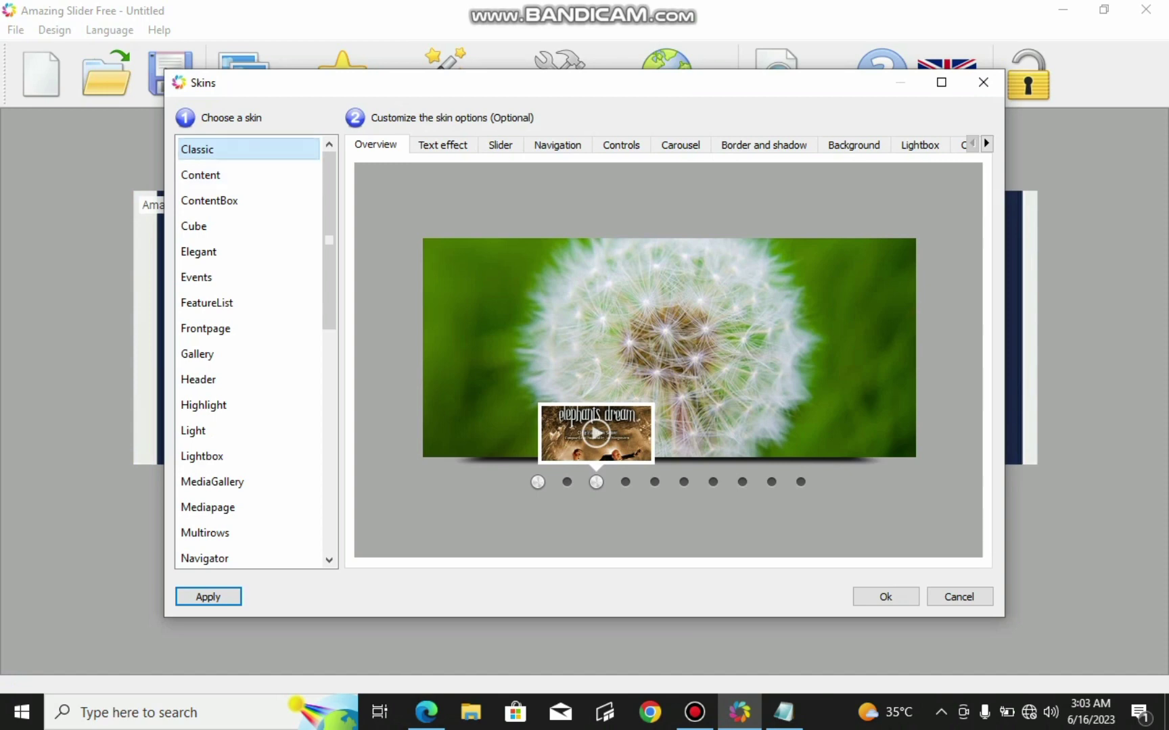
pyautogui.click(248, 175)
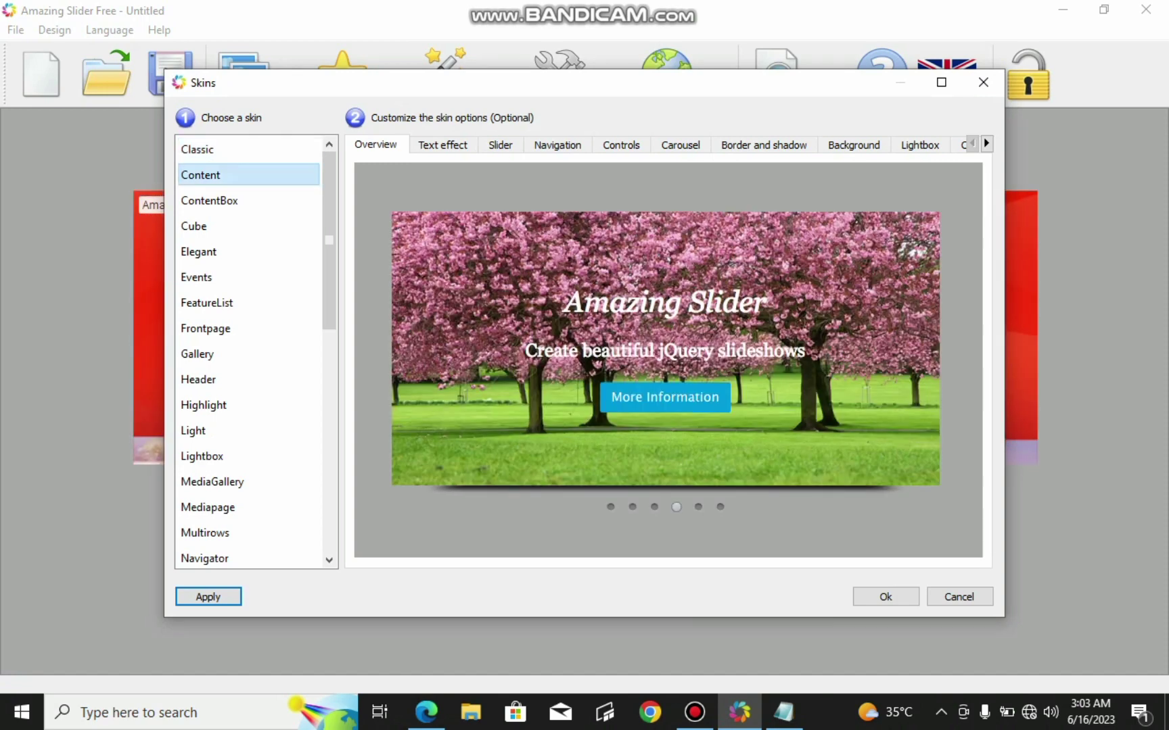
pyautogui.click(248, 201)
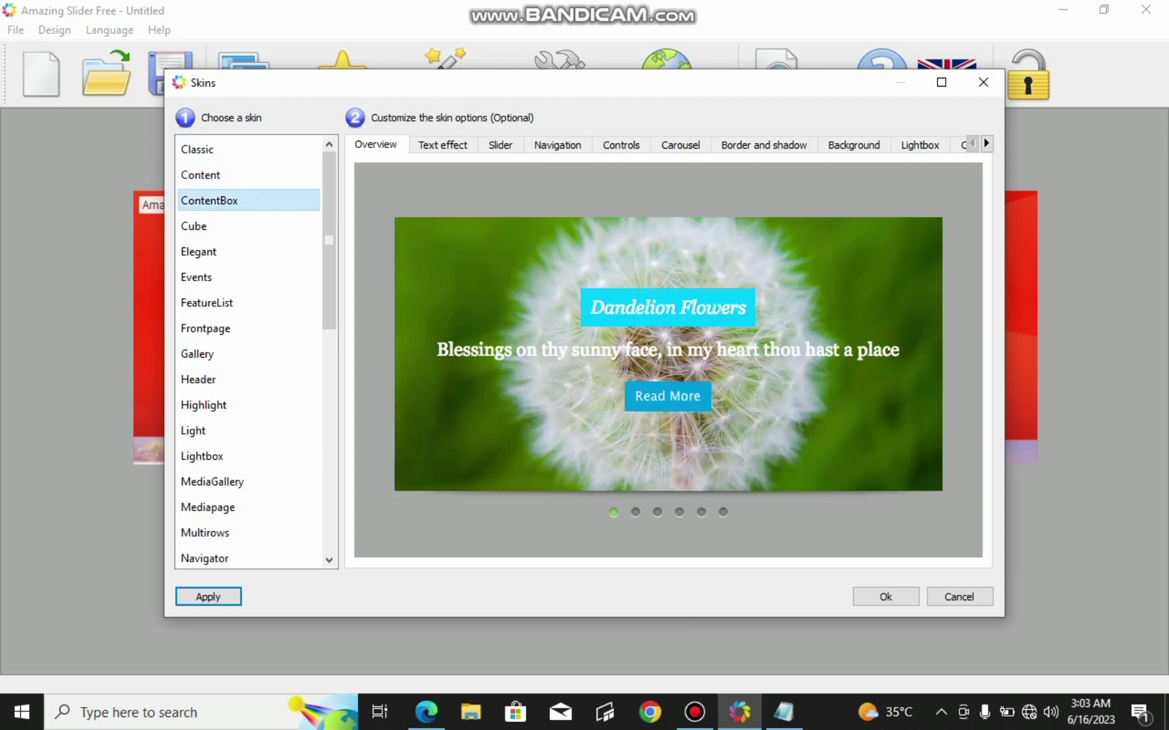
pyautogui.click(247, 226)
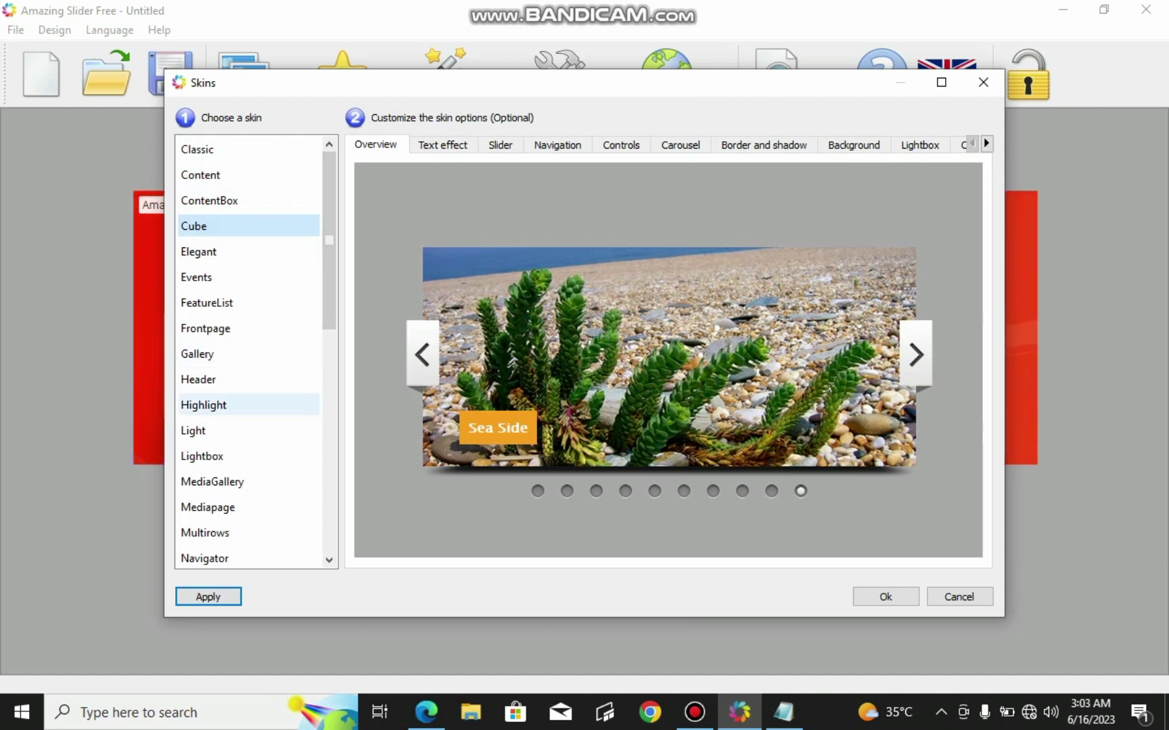
pyautogui.click(248, 405)
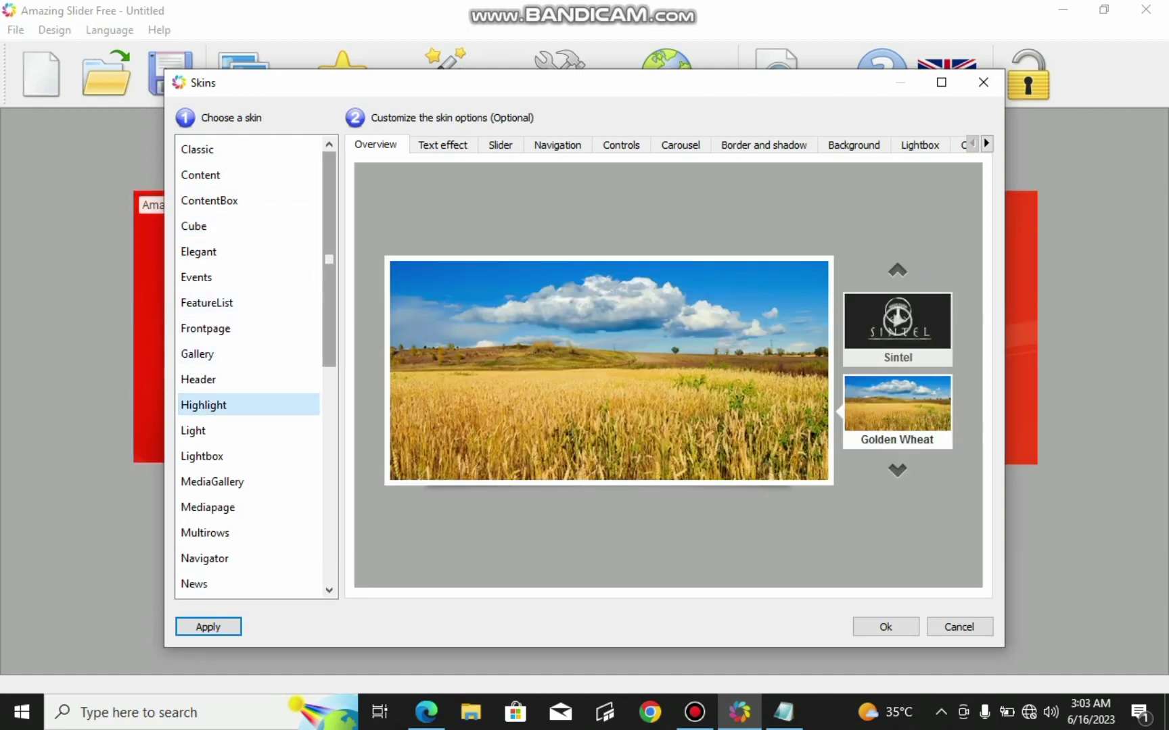
pyautogui.scroll(-2, 257, 368)
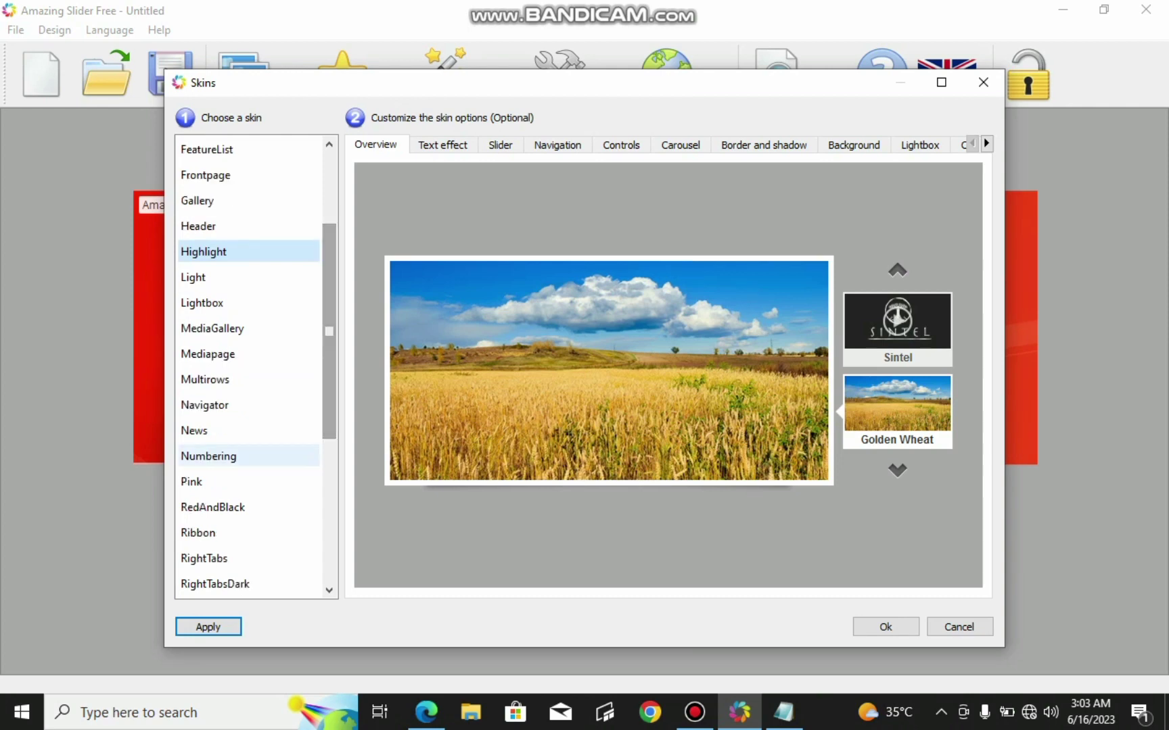
pyautogui.click(202, 481)
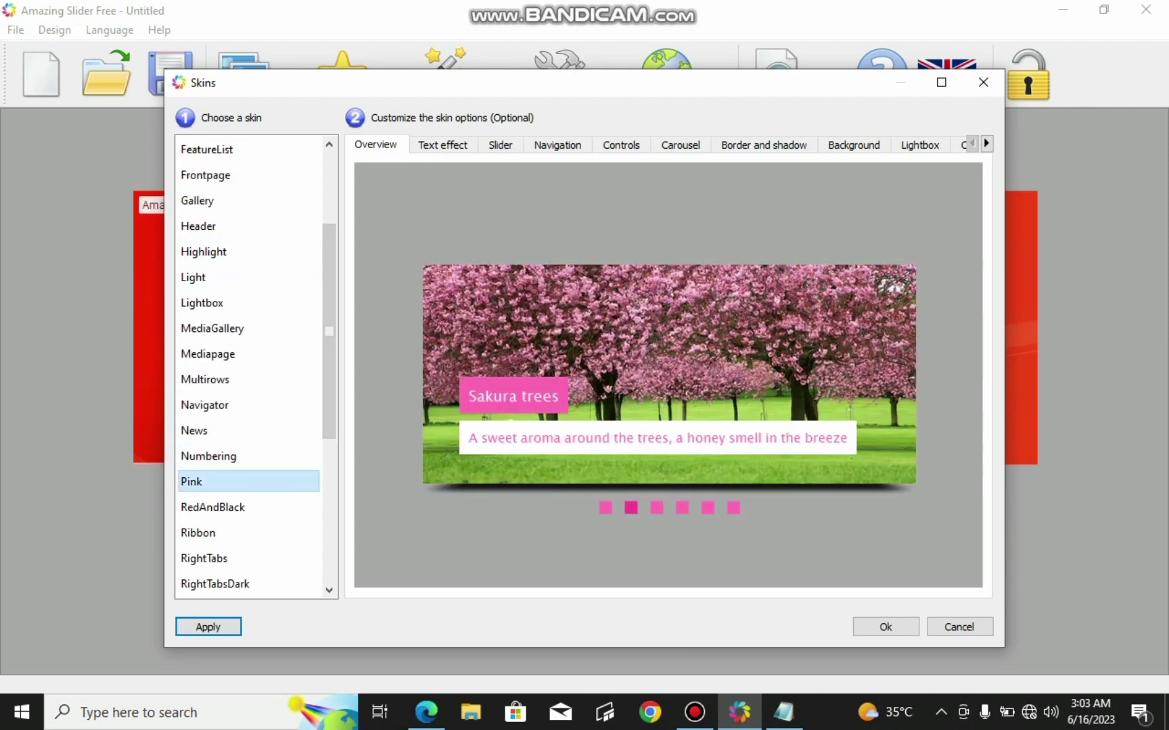
pyautogui.click(208, 456)
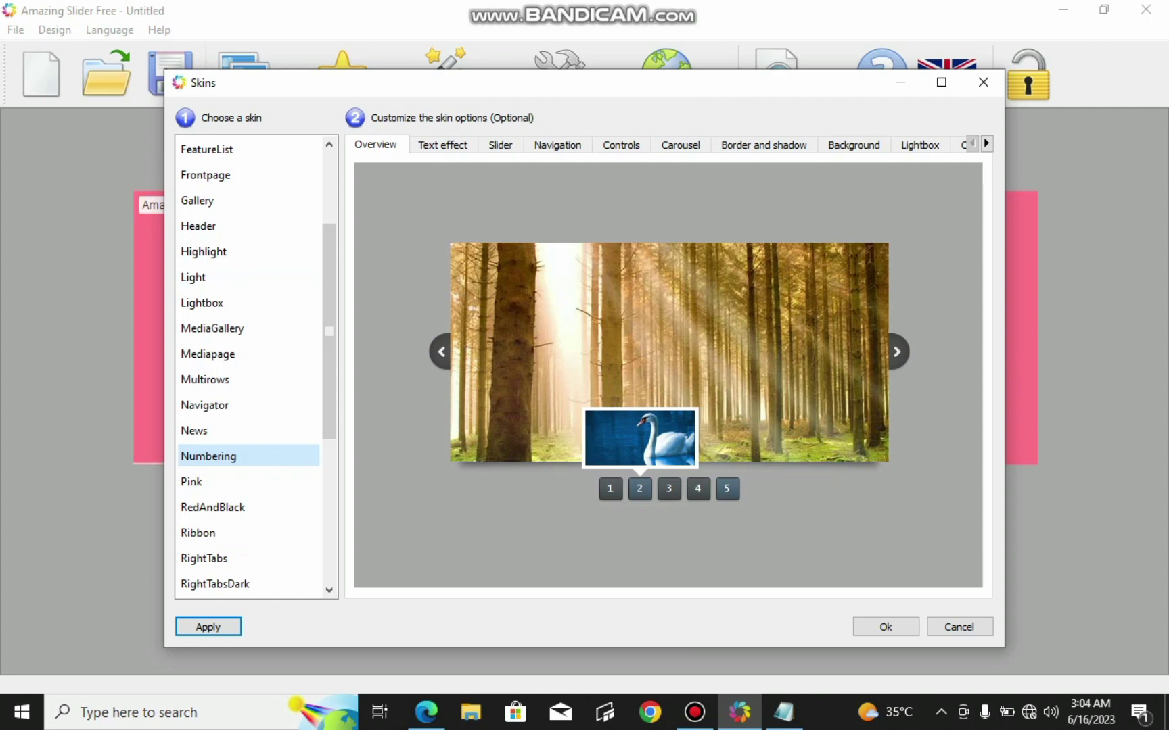
pyautogui.click(885, 626)
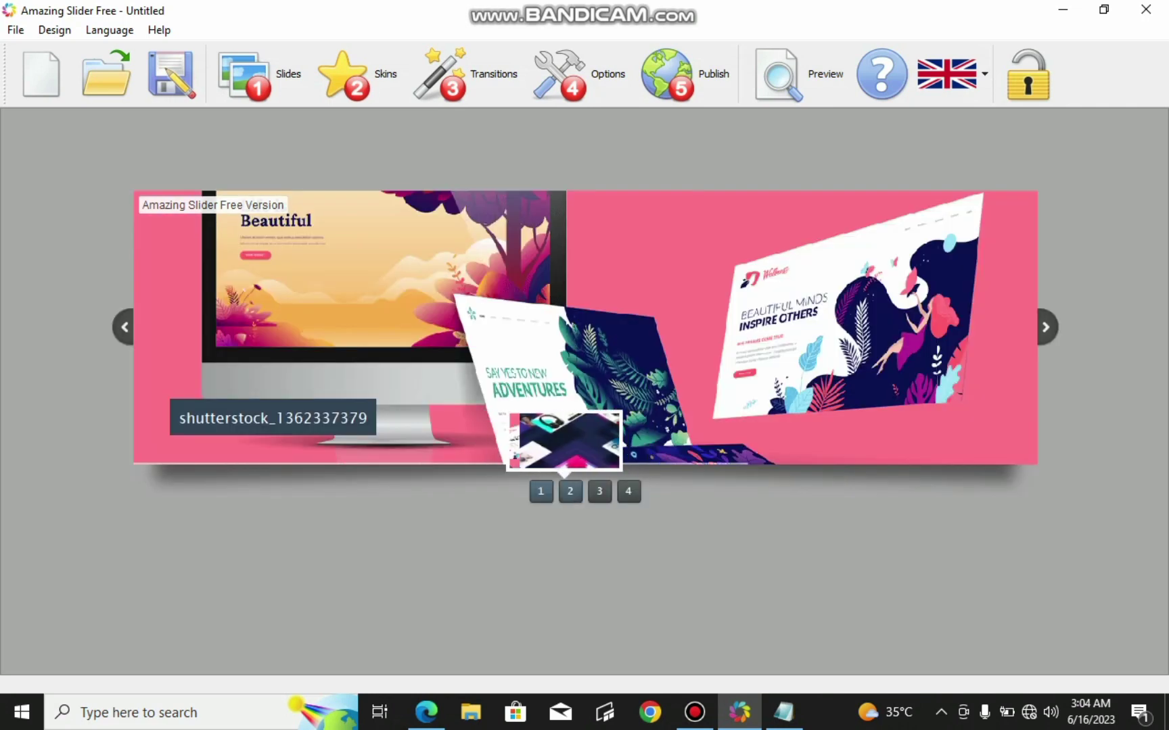
# Step: View slides 2, 3 and 4 of the slider through its numbered navigation
pyautogui.click(570, 491)
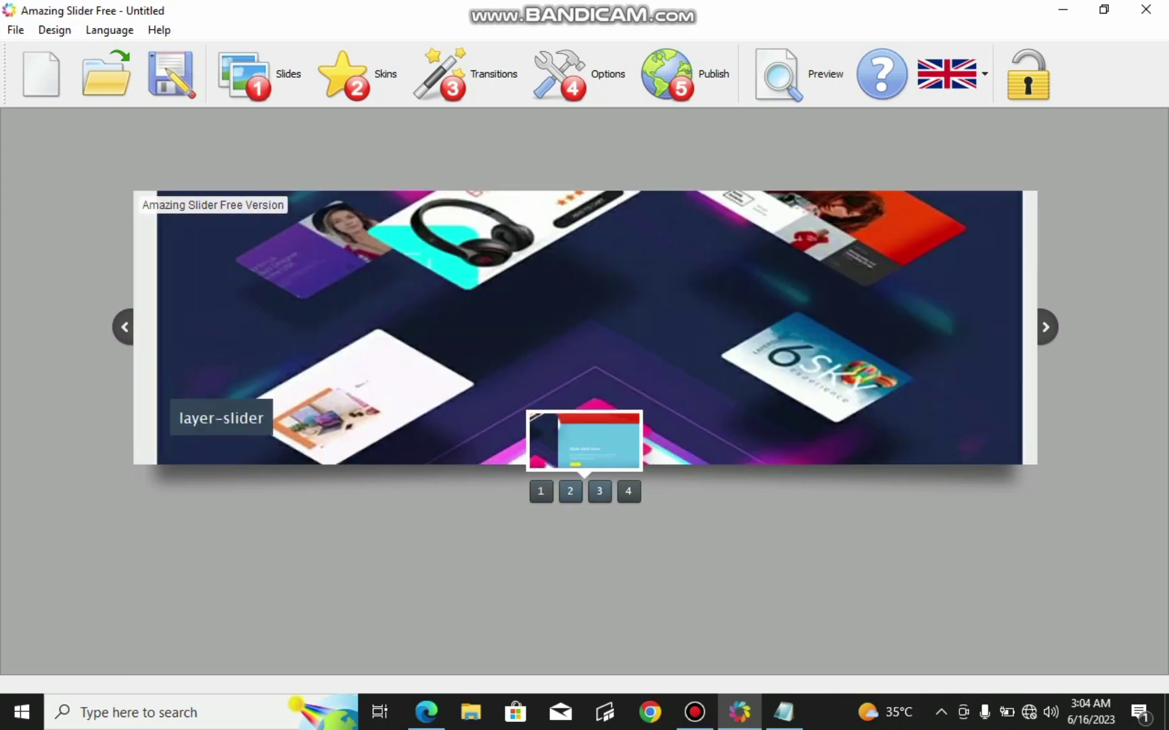
pyautogui.click(599, 491)
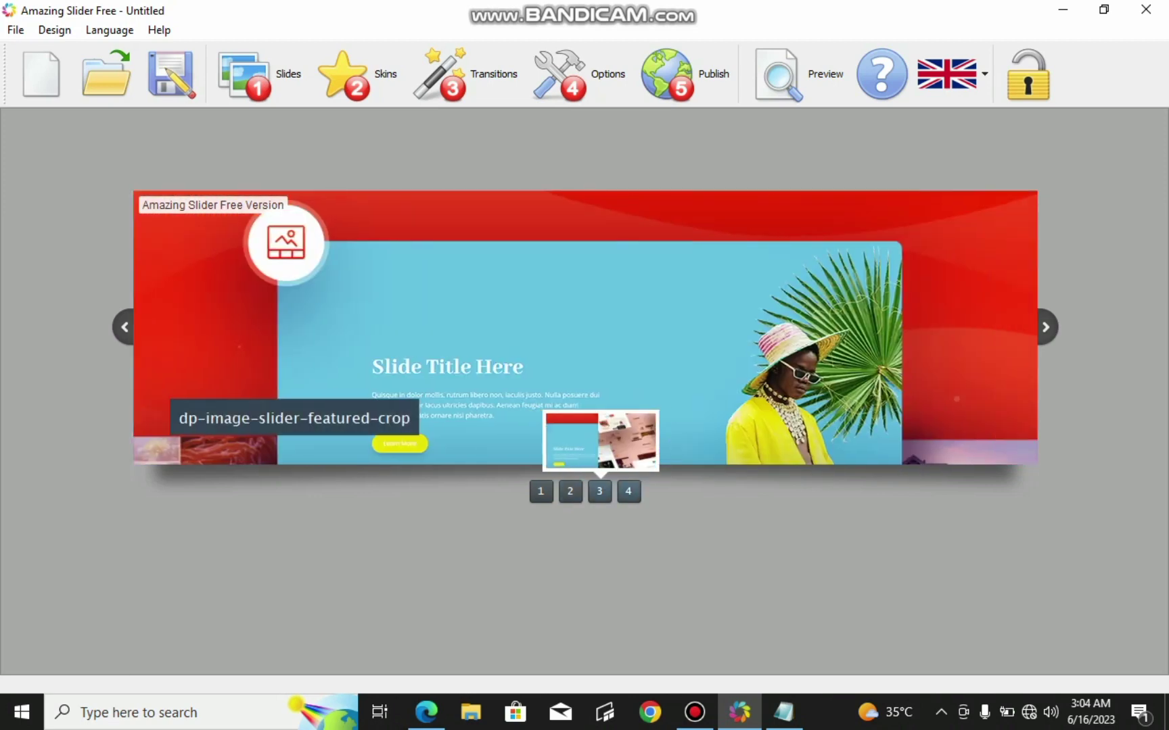
pyautogui.click(628, 491)
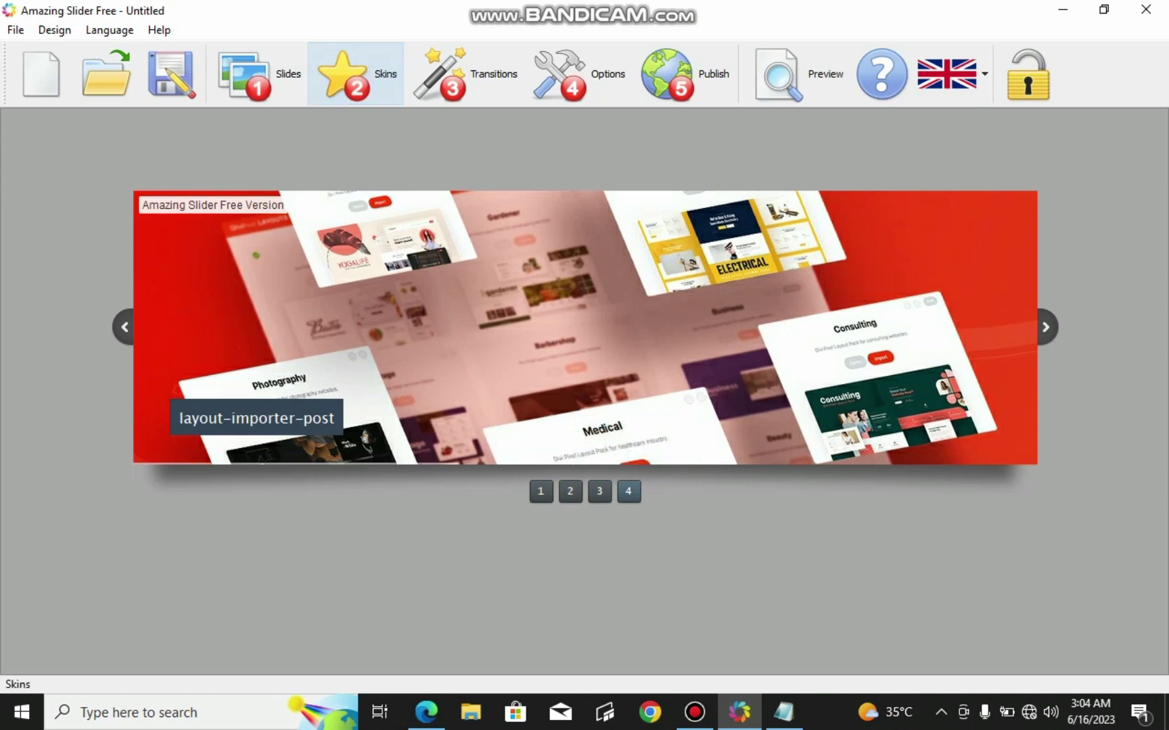
# Step: Reopen the skin settings, look through the remaining skins and apply the Numbering skin
pyautogui.click(355, 73)
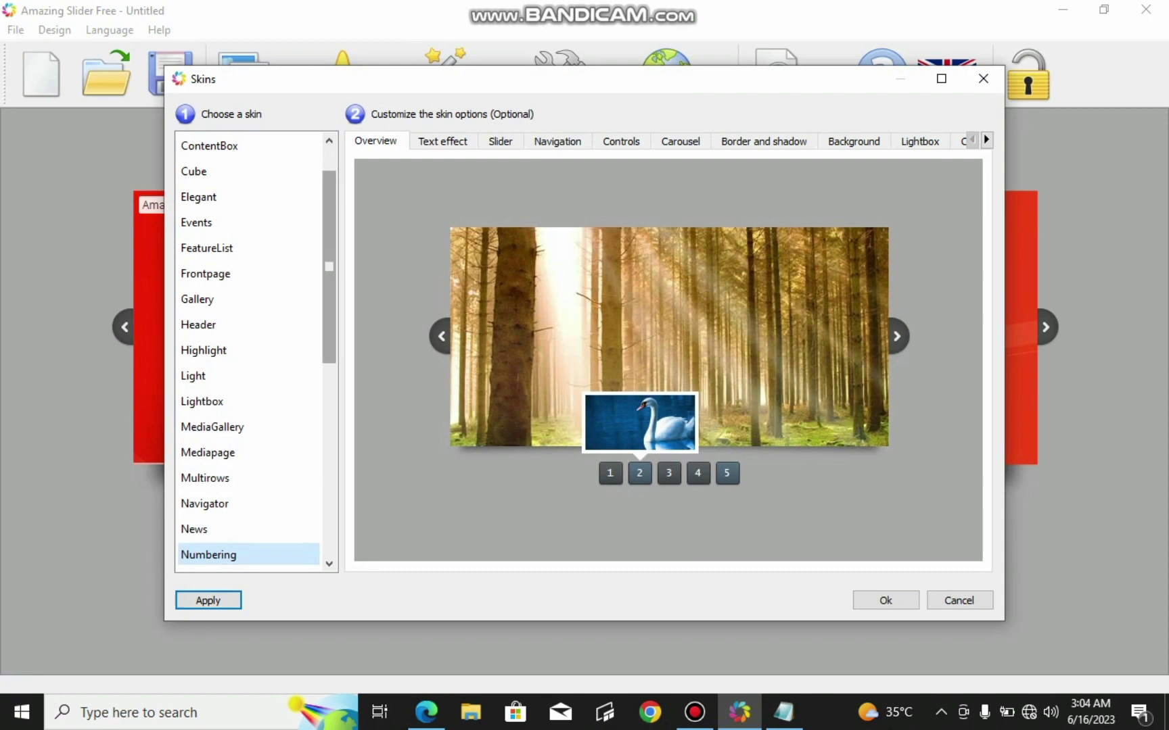
pyautogui.moveTo(329, 266); pyautogui.dragTo(328, 369)
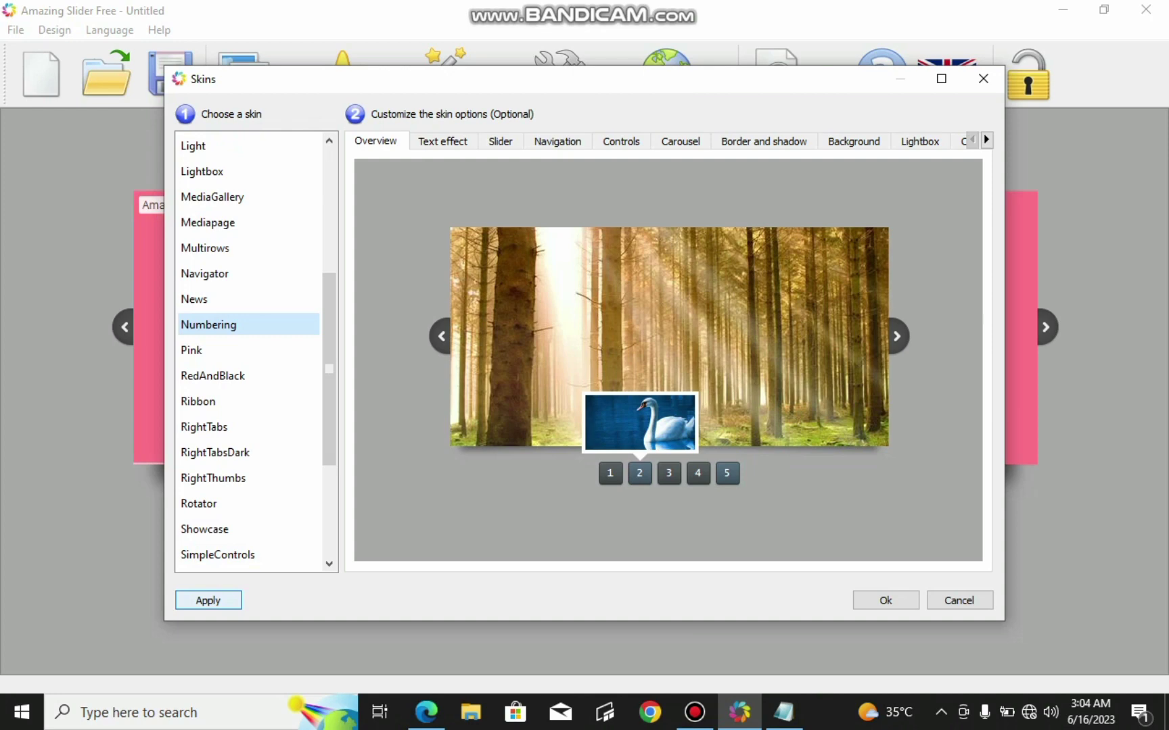
pyautogui.click(208, 600)
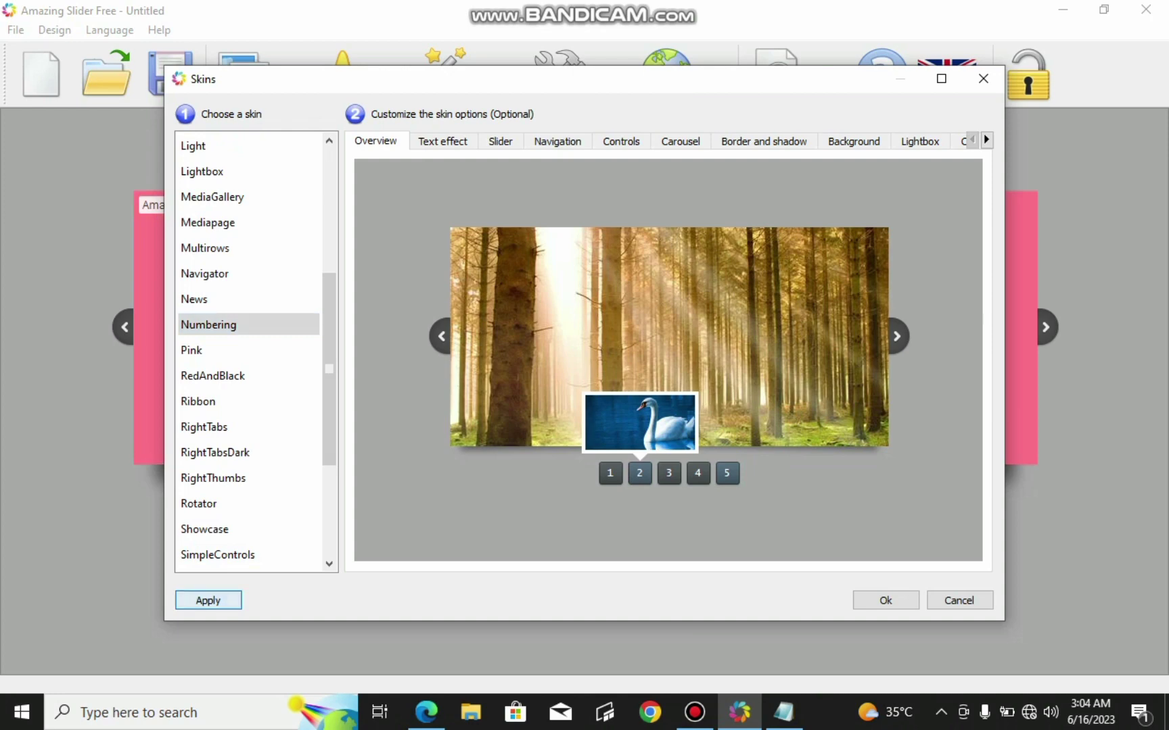
pyautogui.click(884, 600)
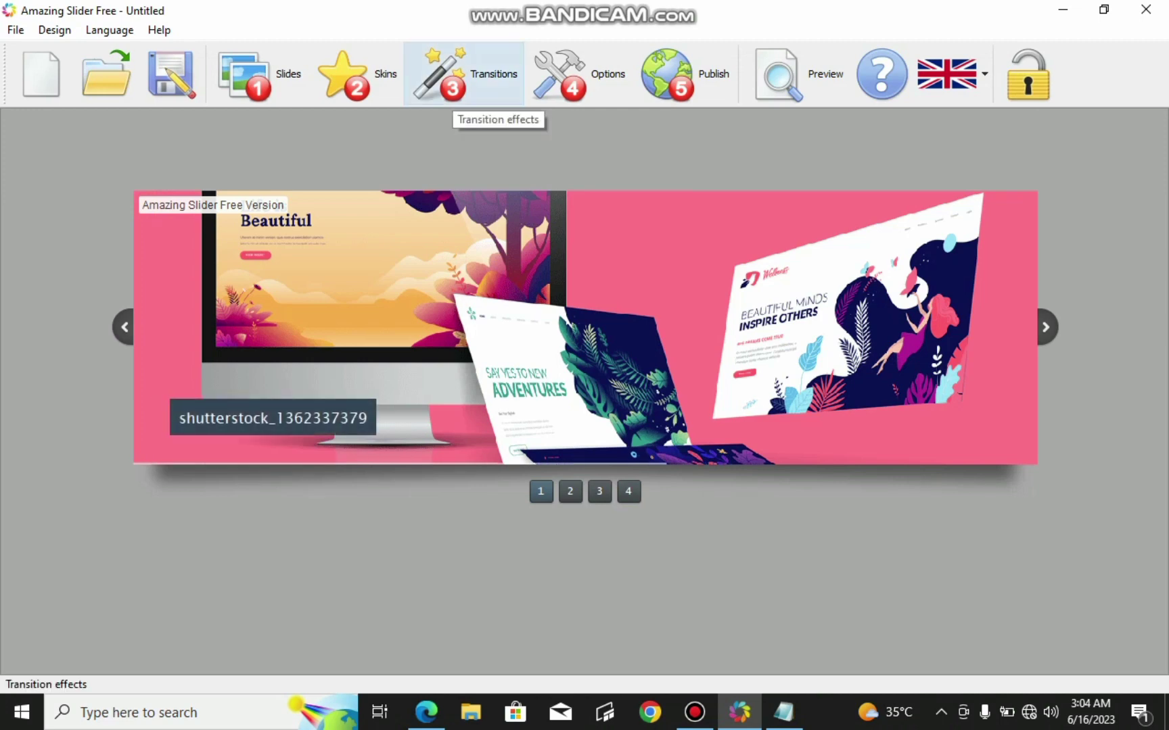
# Step: Enable the Tiles and 3D transition effects alongside CSS Slide
pyautogui.click(467, 74)
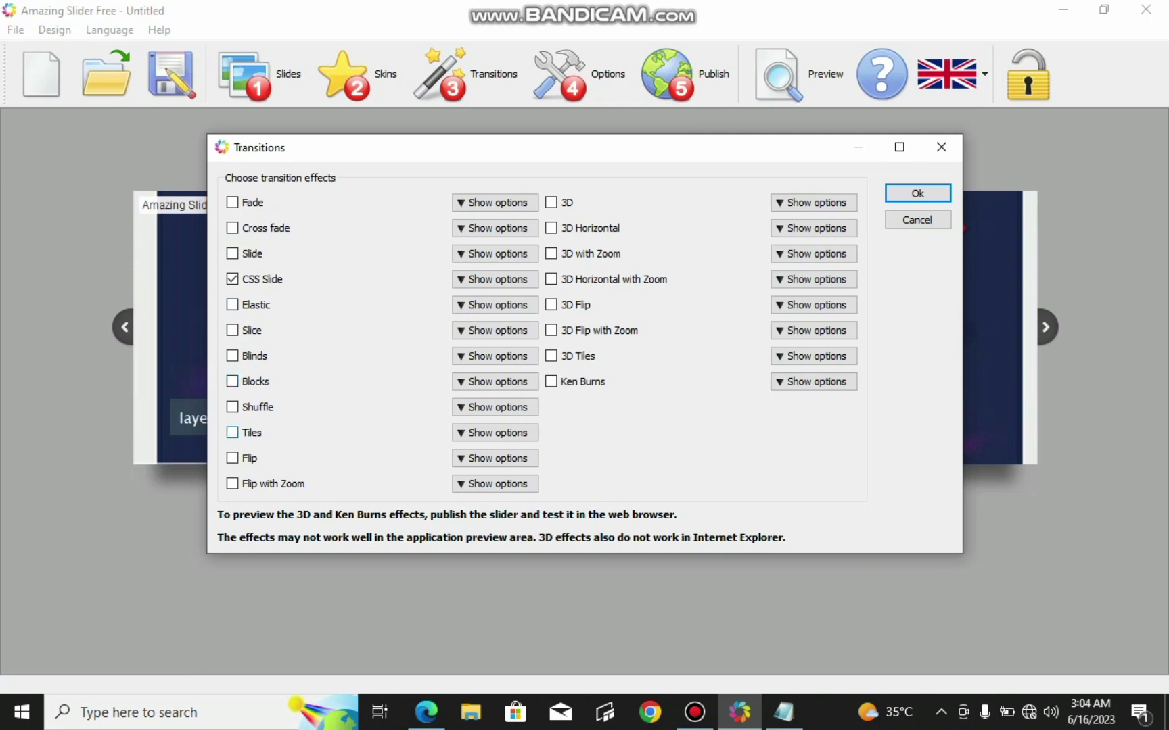
pyautogui.click(232, 432)
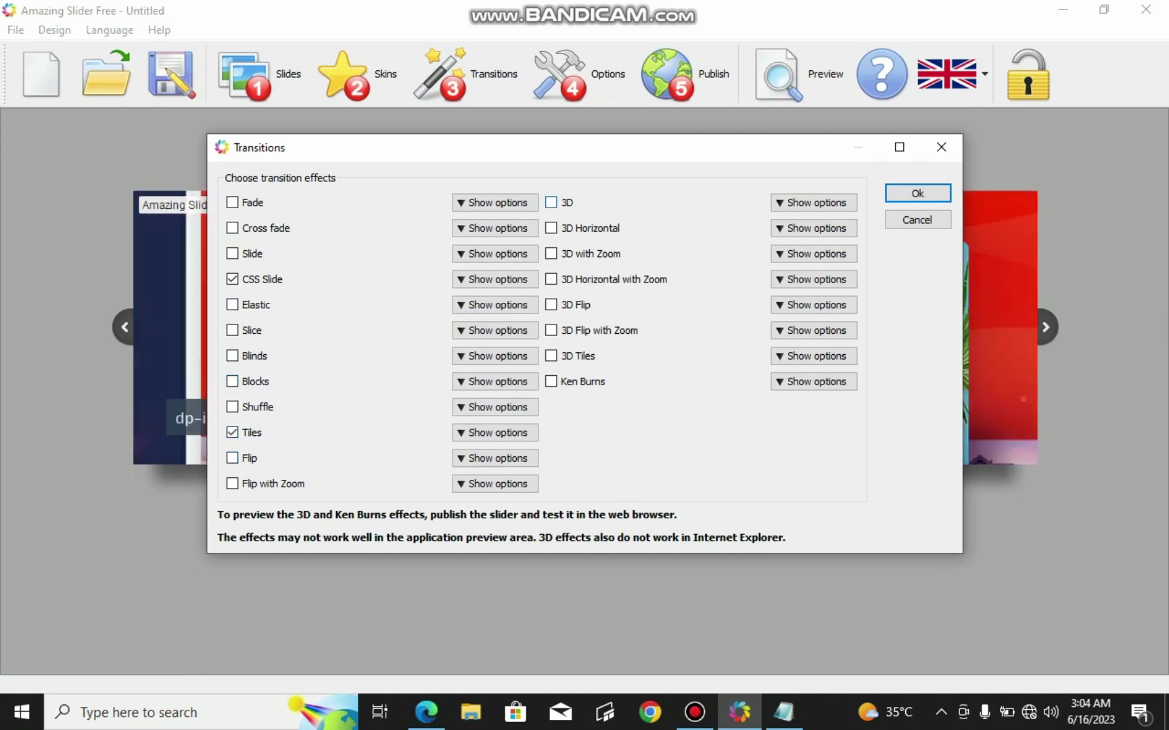
pyautogui.click(551, 202)
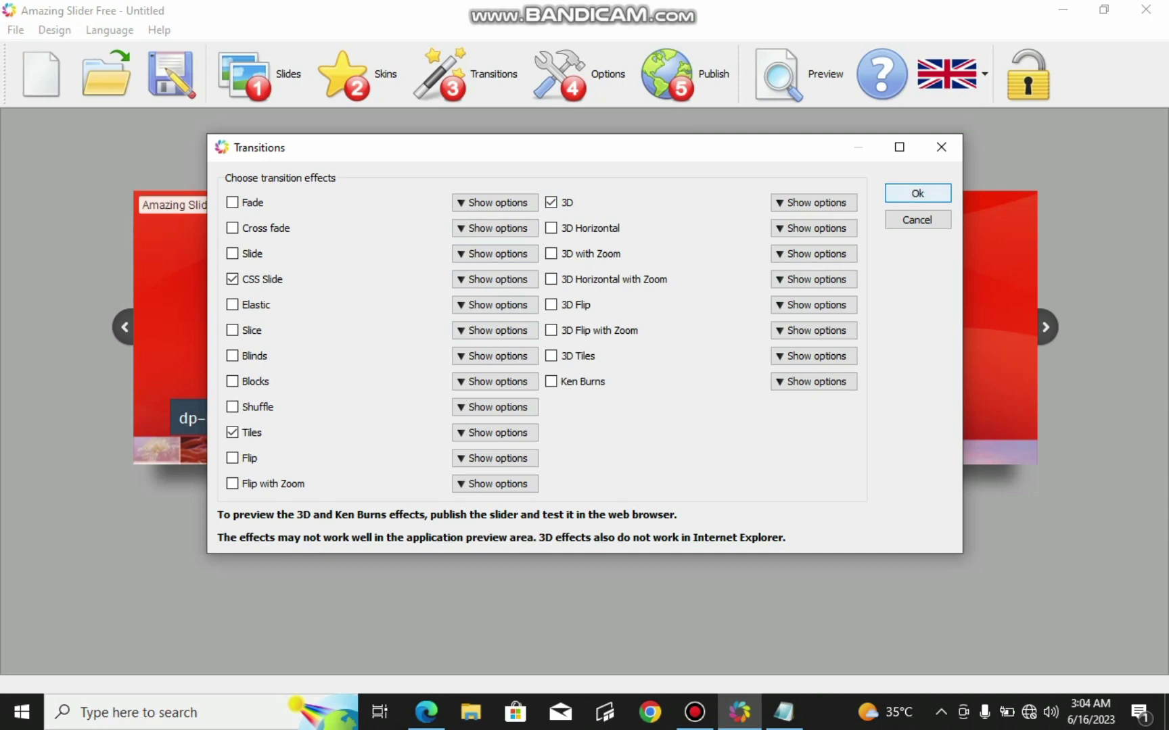
pyautogui.click(917, 193)
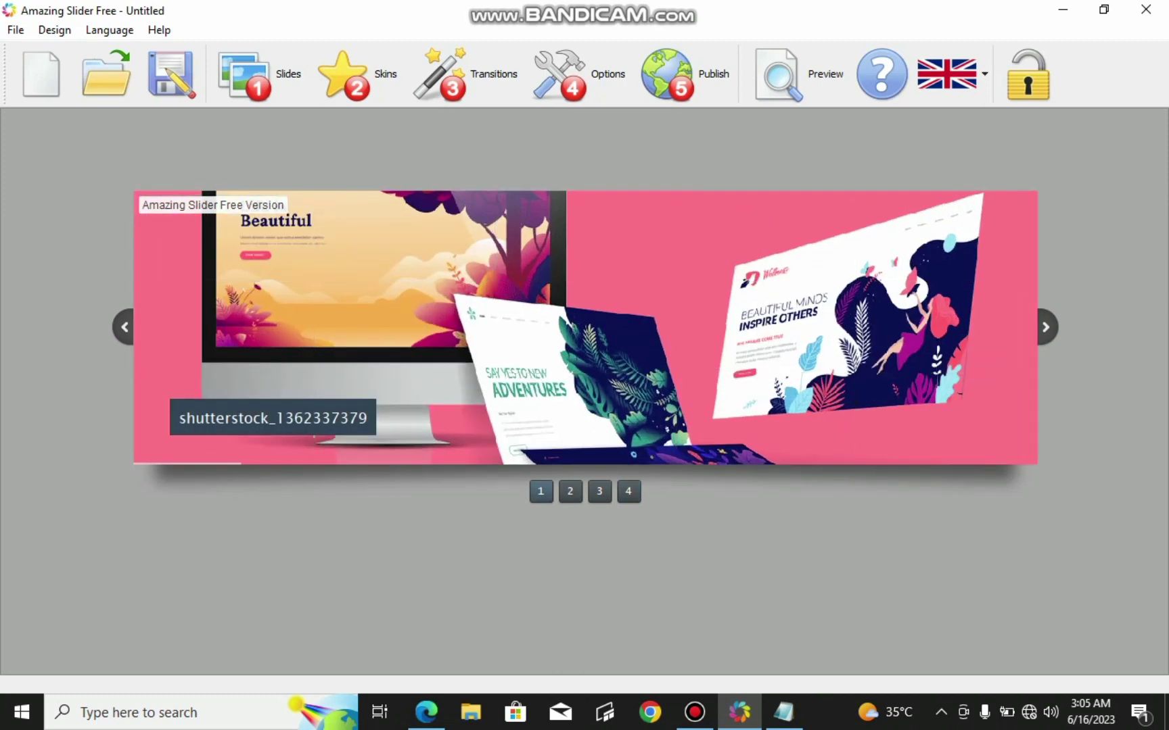
# Step: Add the Fade and Elastic effects to the slider's enabled transitions
pyautogui.click(467, 75)
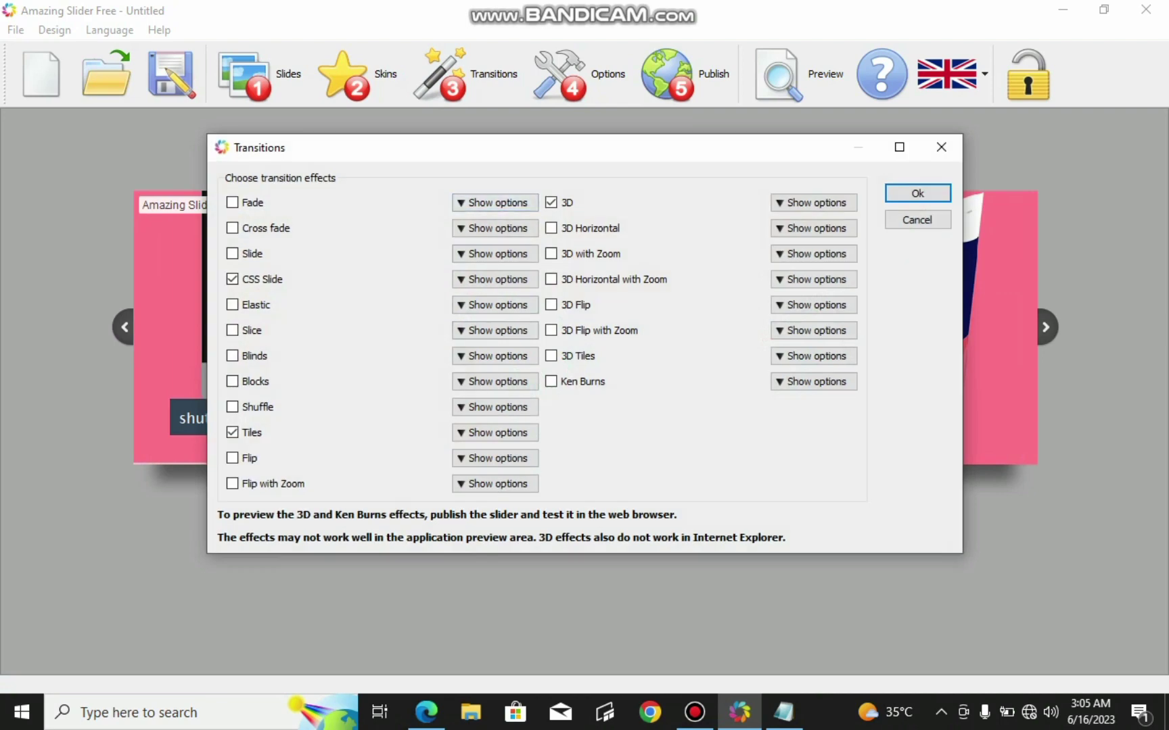
pyautogui.click(232, 203)
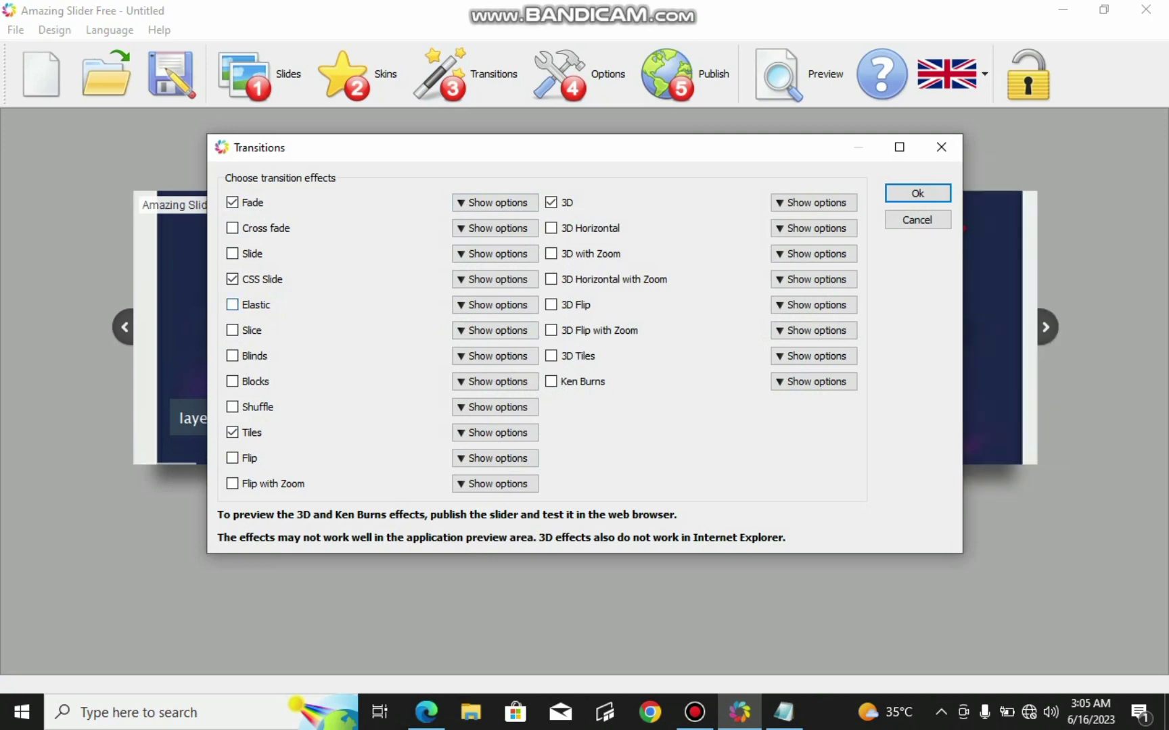
pyautogui.click(232, 305)
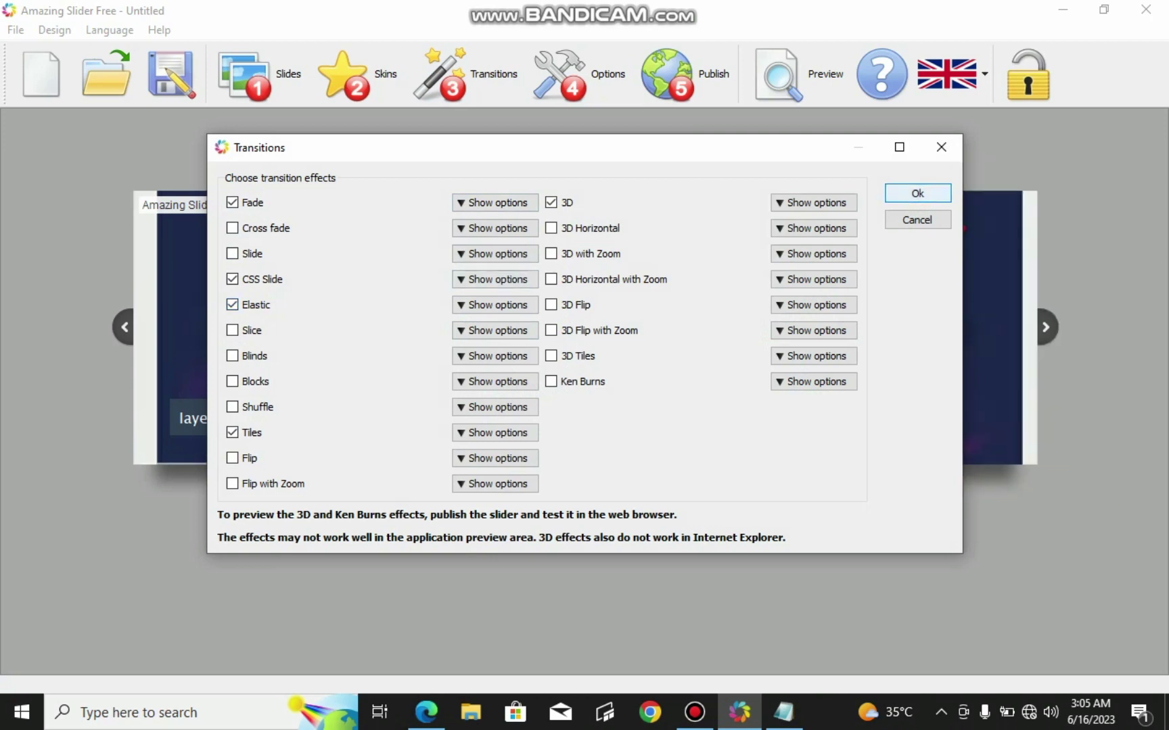
pyautogui.click(916, 192)
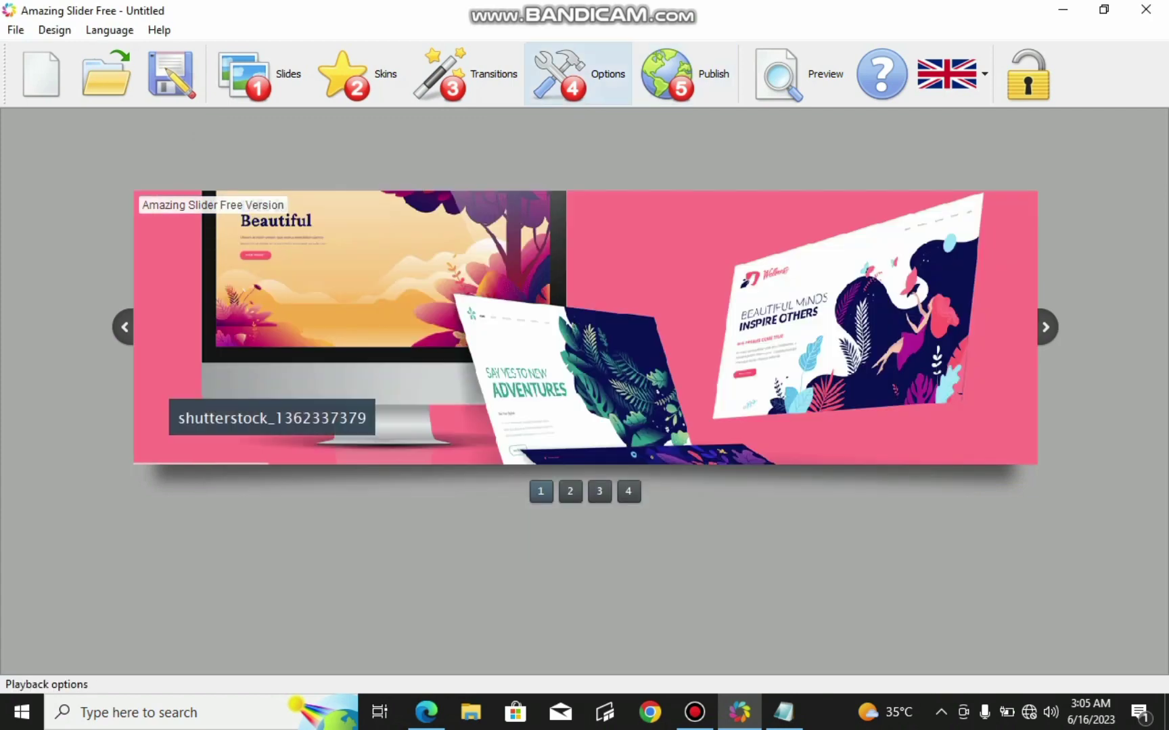
# Step: Set the slider's autoplay interval to 3000 ms and enable Pause on mouse over in the playback options
pyautogui.click(575, 73)
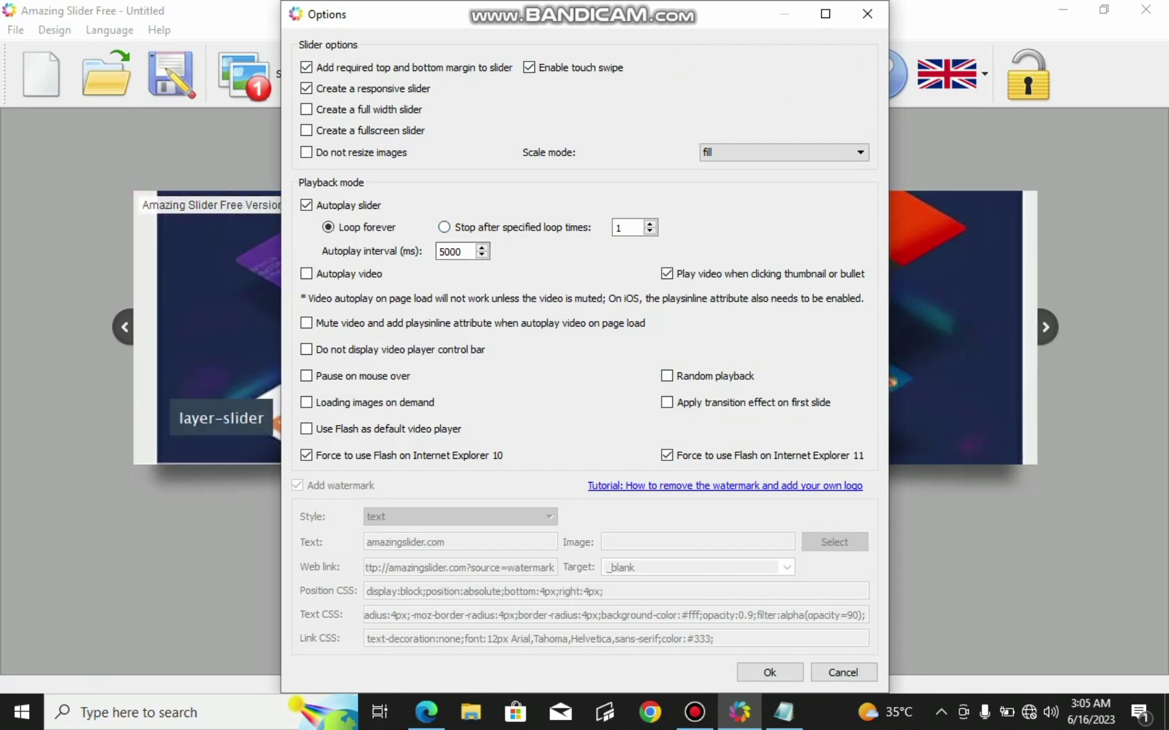
pyautogui.click(455, 252)
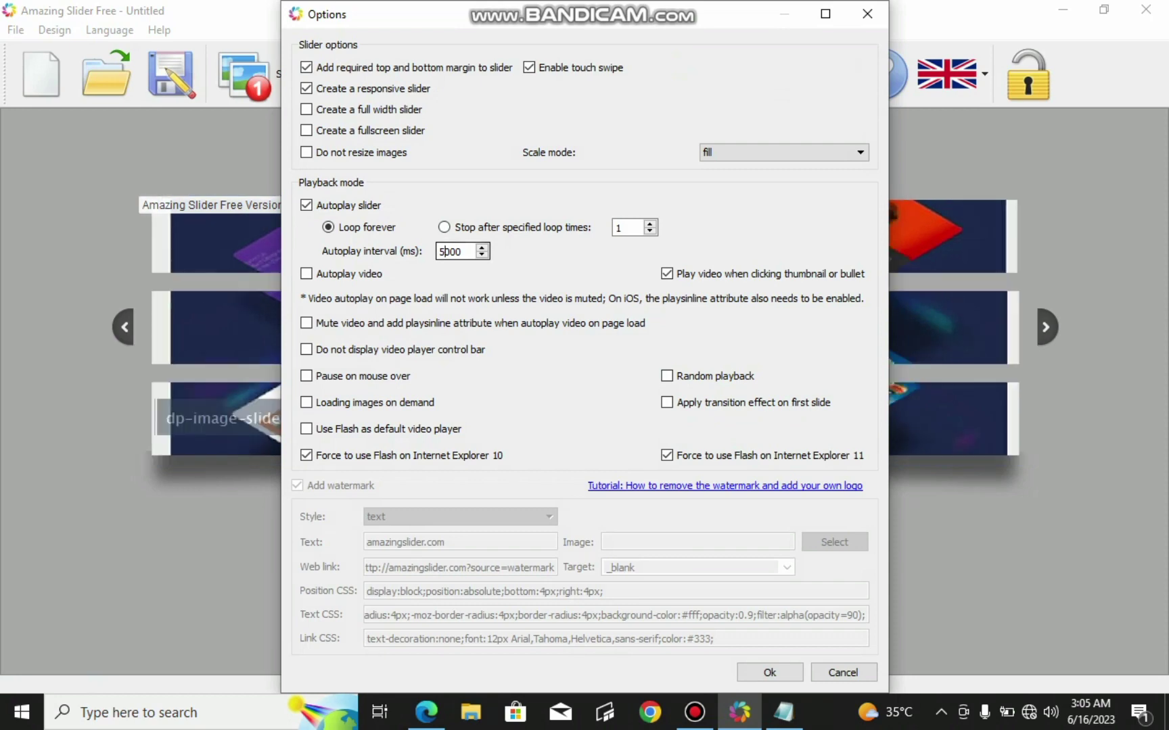
pyautogui.press('BackSpace')
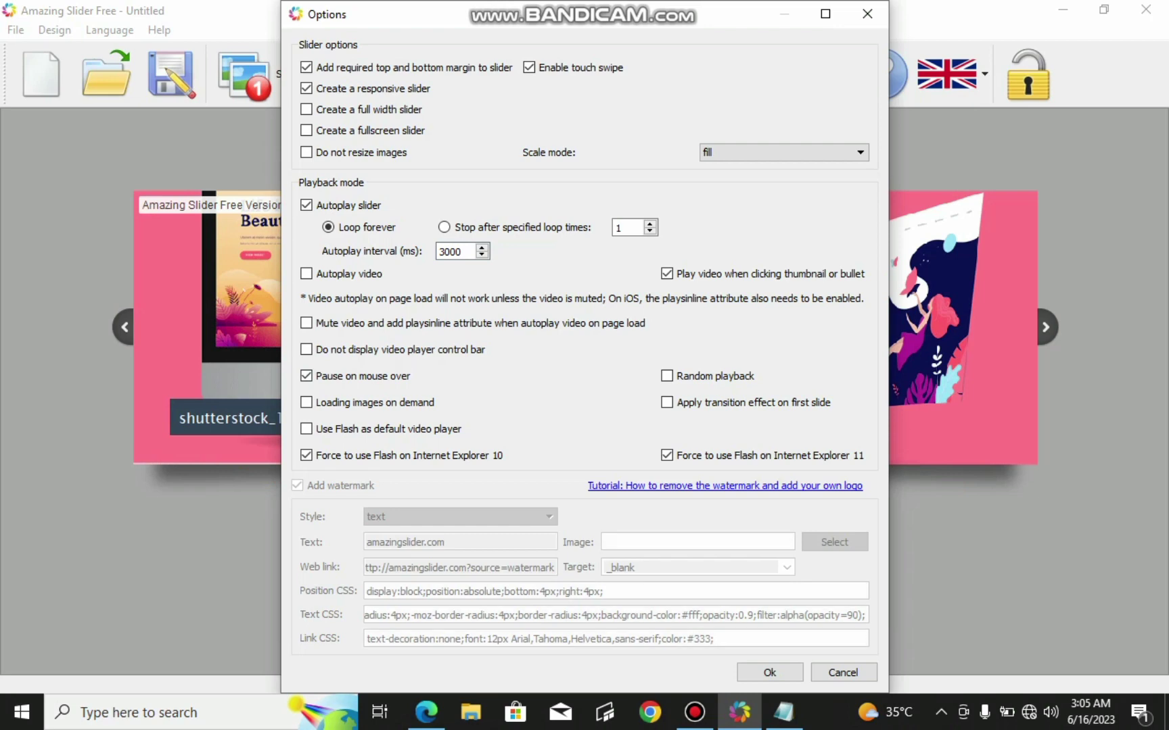
pyautogui.press('Return')
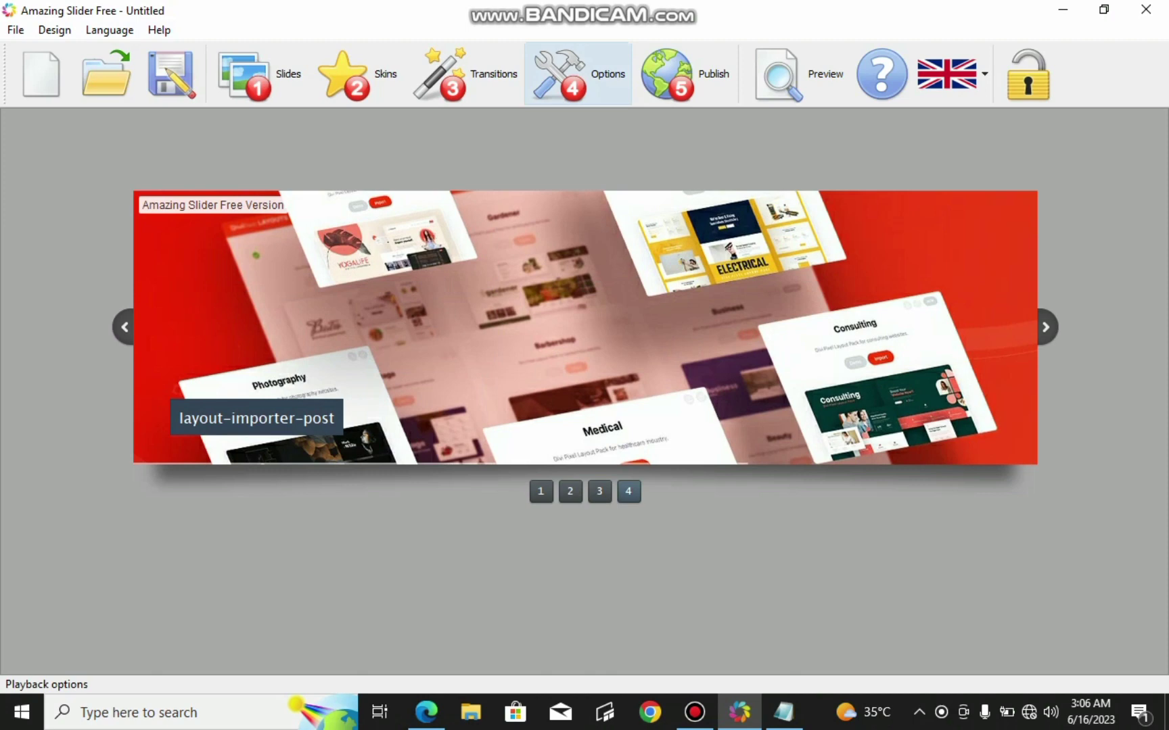
pyautogui.click(578, 75)
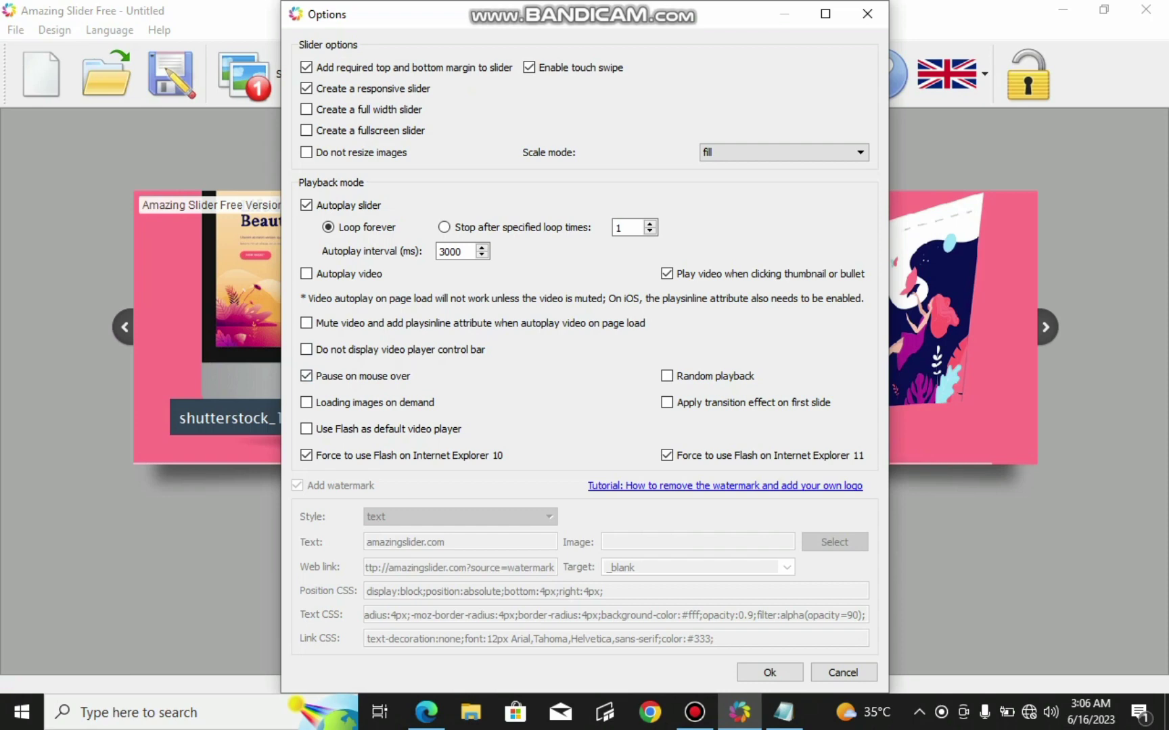
pyautogui.click(769, 673)
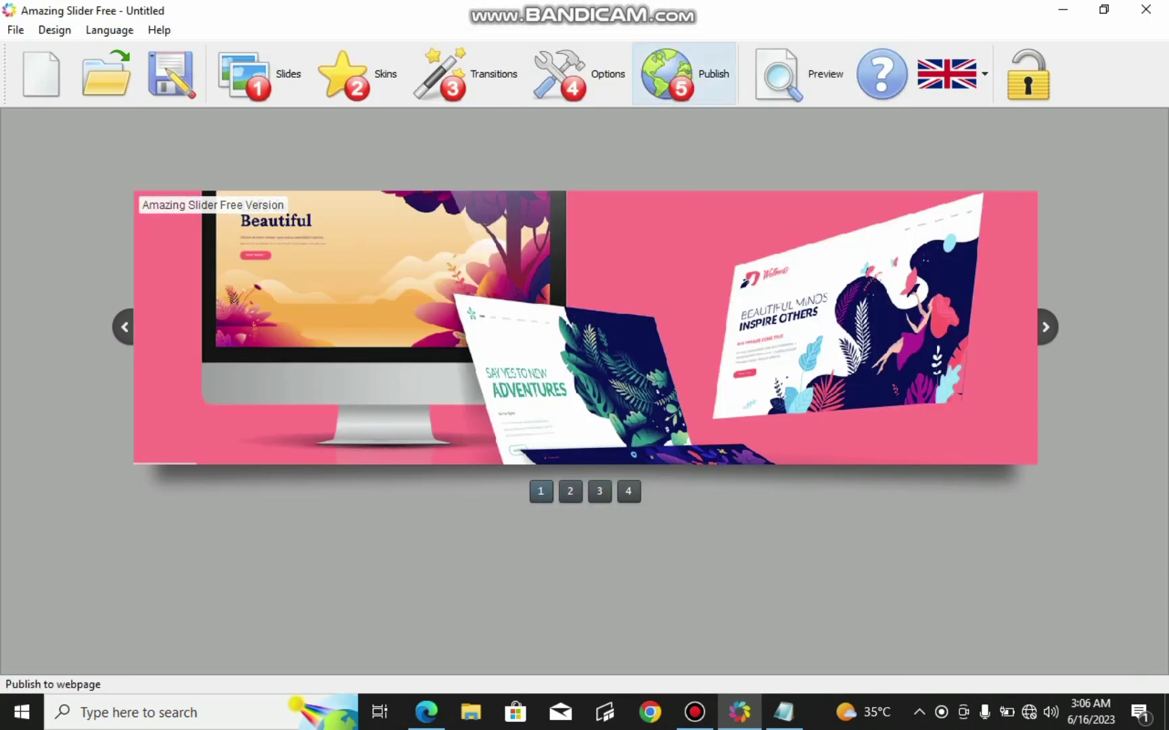
# Step: Open the publish settings and set the media files folder name to Slider
pyautogui.click(683, 74)
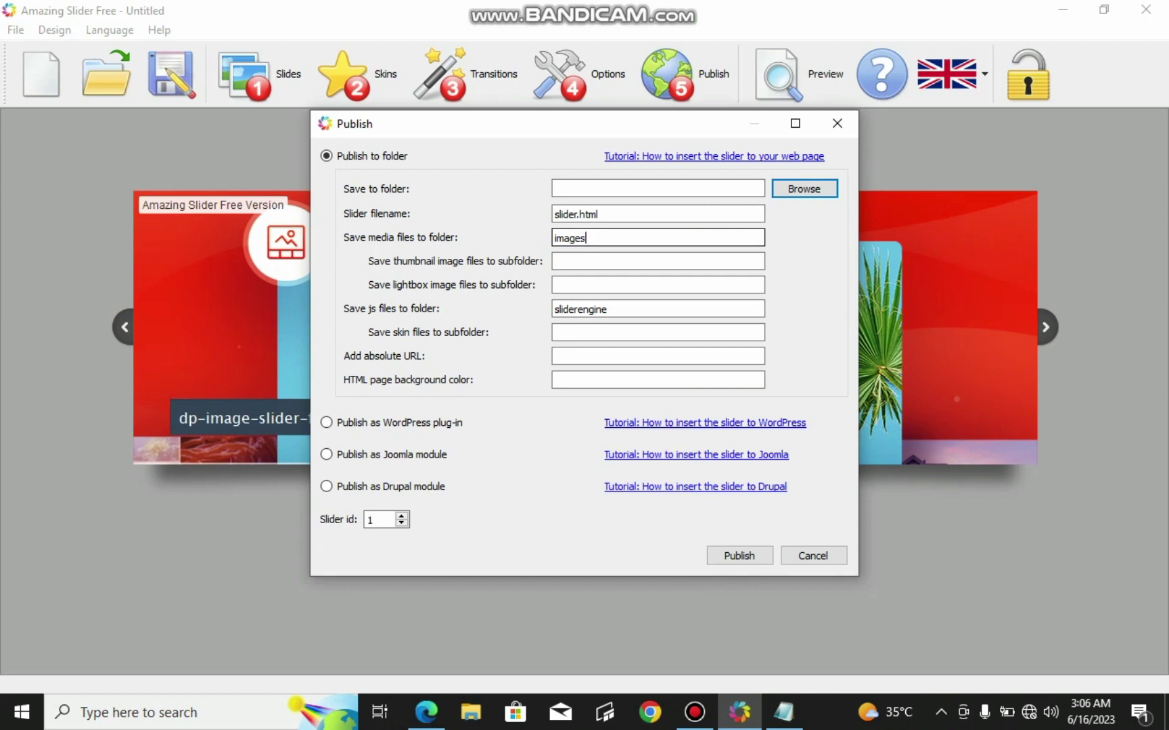
pyautogui.press('BackSpace')
pyautogui.press('BackSpace')
pyautogui.press('BackSpace')
pyautogui.press('BackSpace')
pyautogui.press('BackSpace')
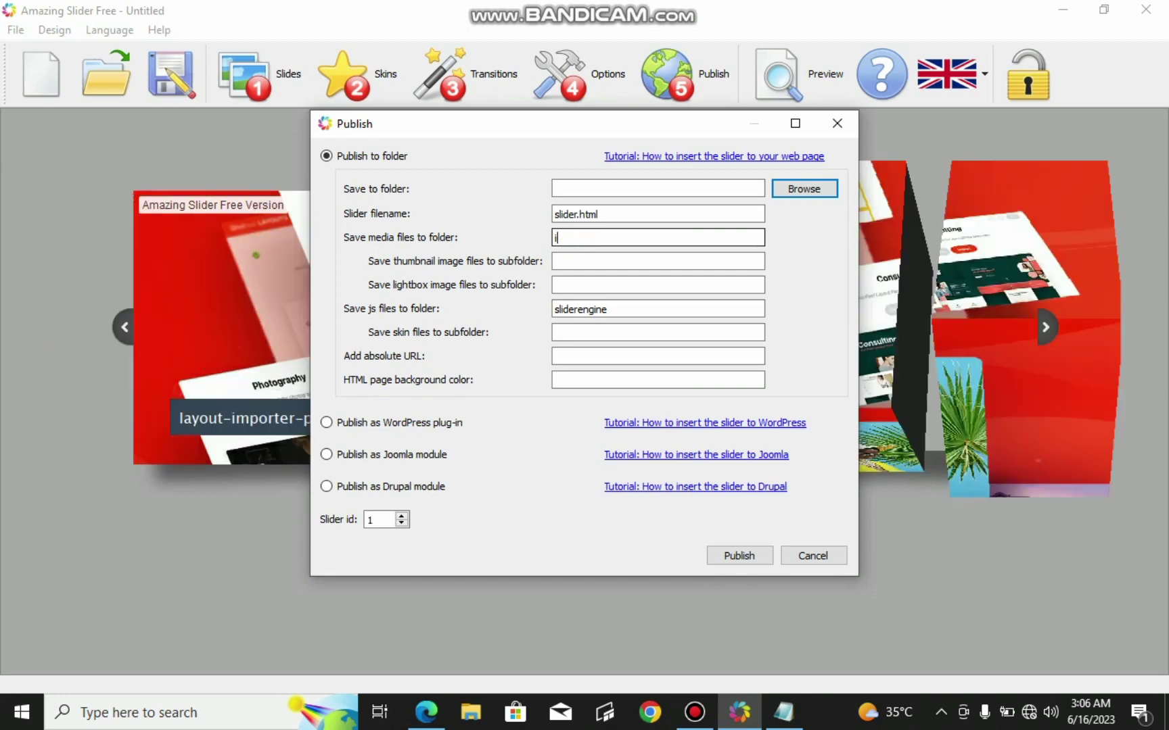
pyautogui.press('BackSpace')
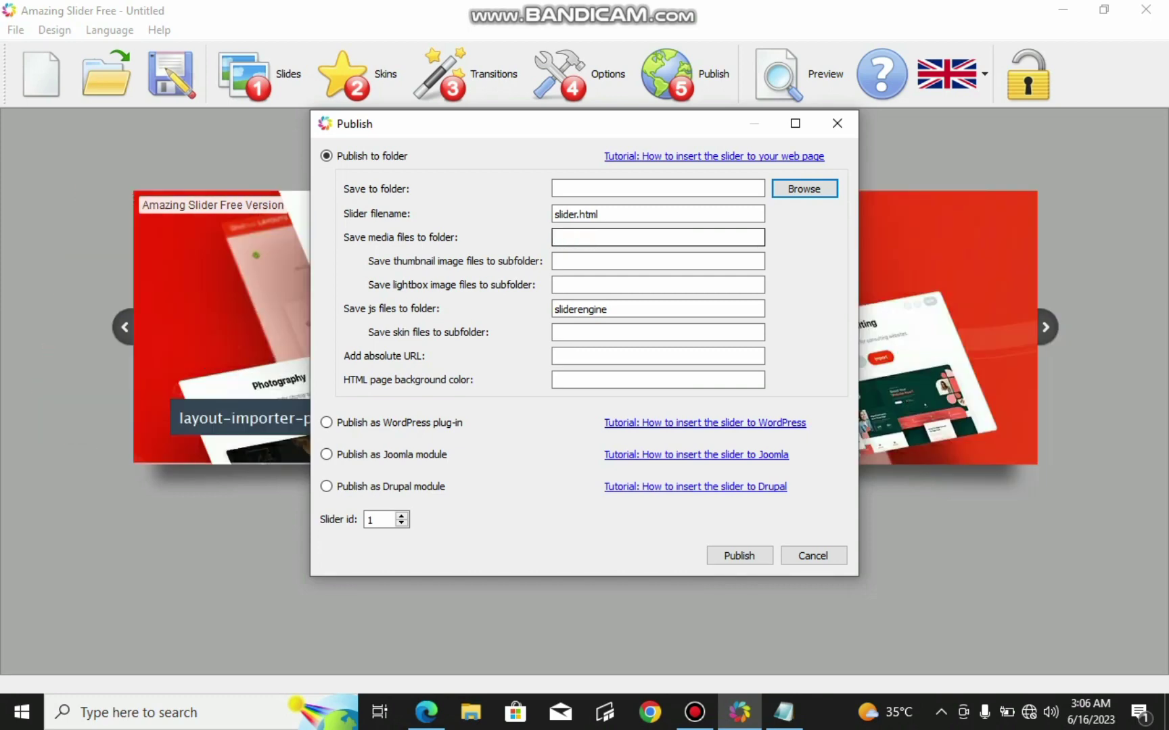
pyautogui.write('Slider')
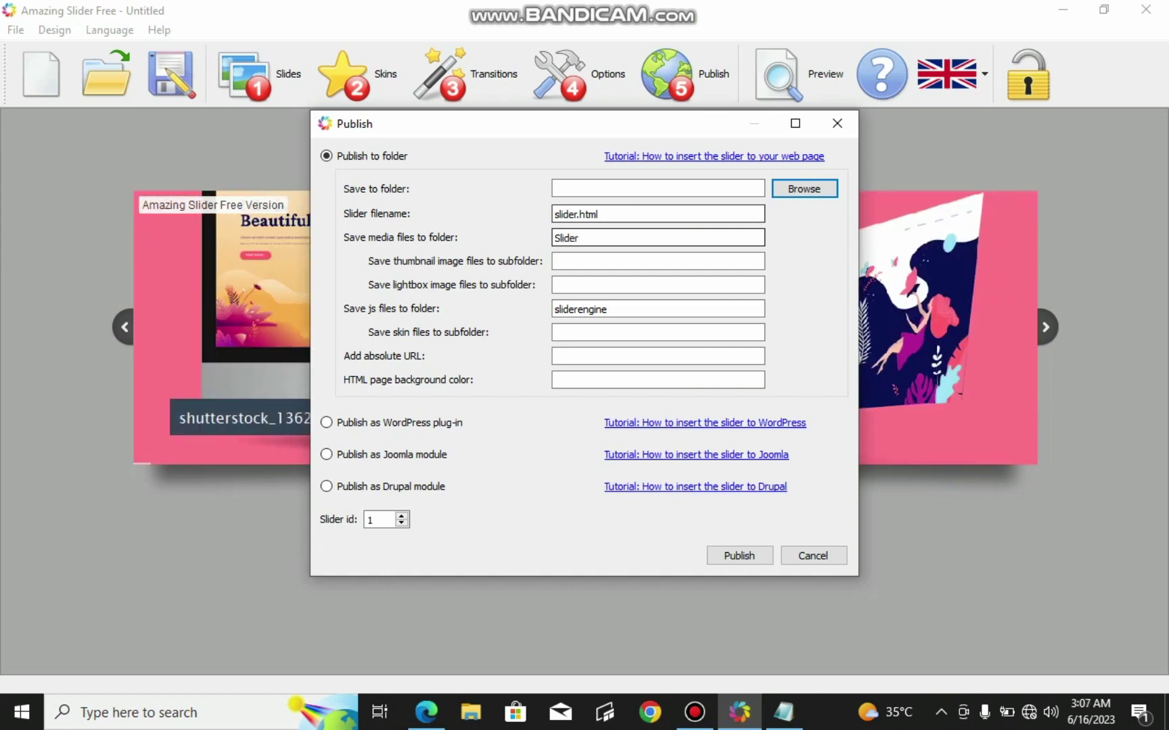
# Step: Choose the Desktop as the destination folder and publish the slider there
pyautogui.click(804, 189)
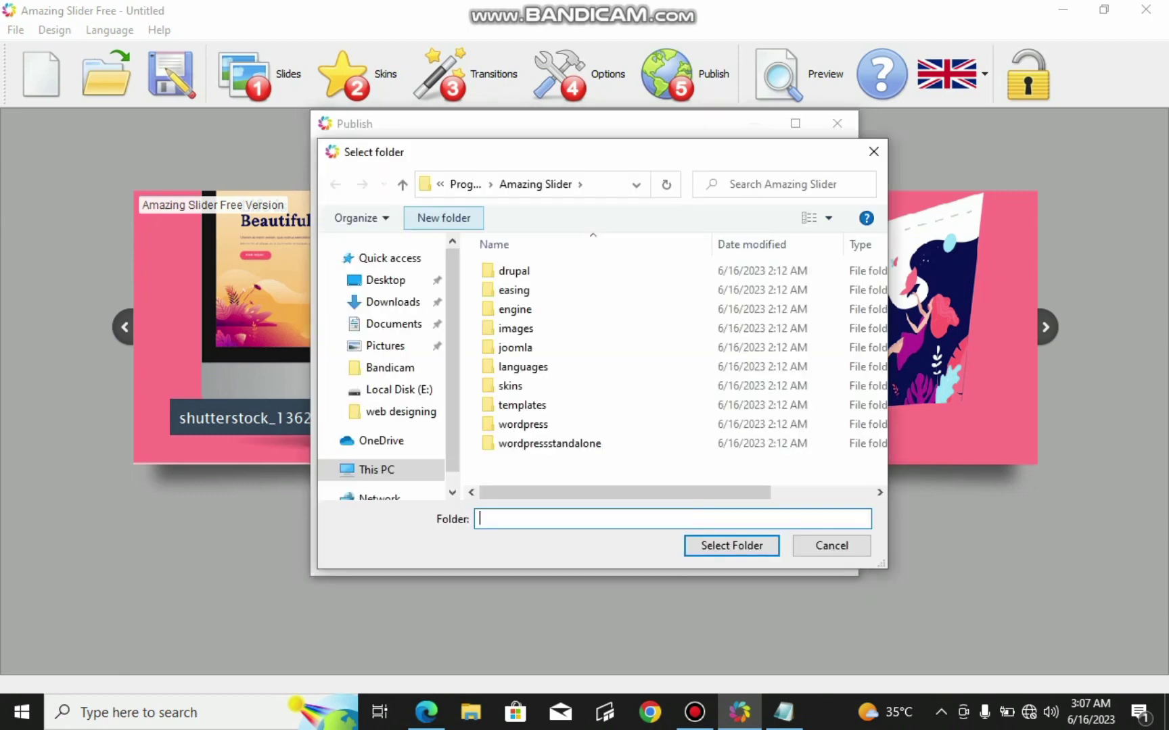
pyautogui.click(385, 280)
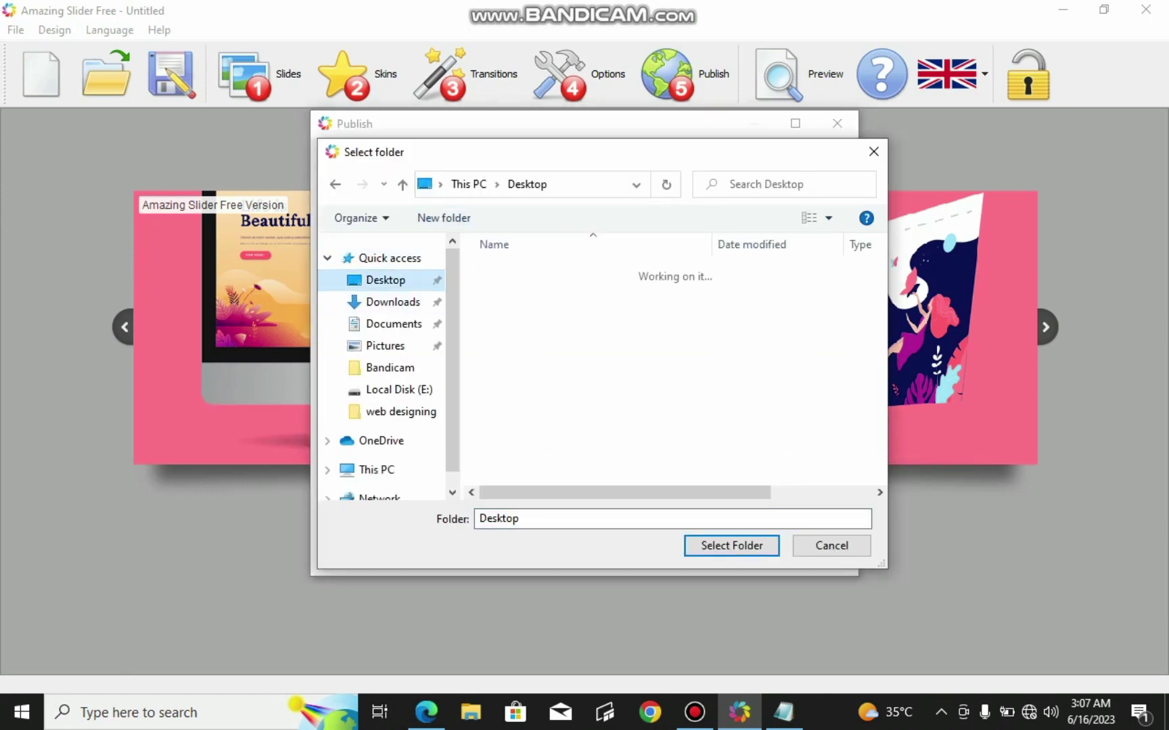
pyautogui.click(731, 546)
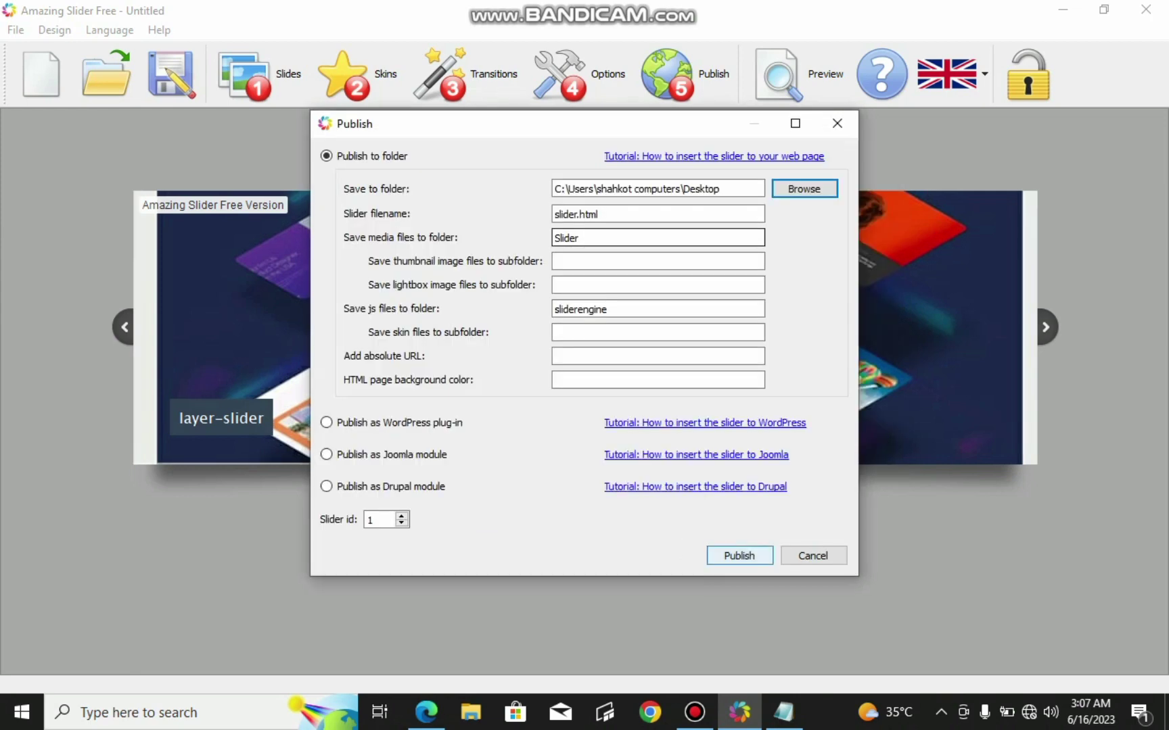
pyautogui.click(738, 555)
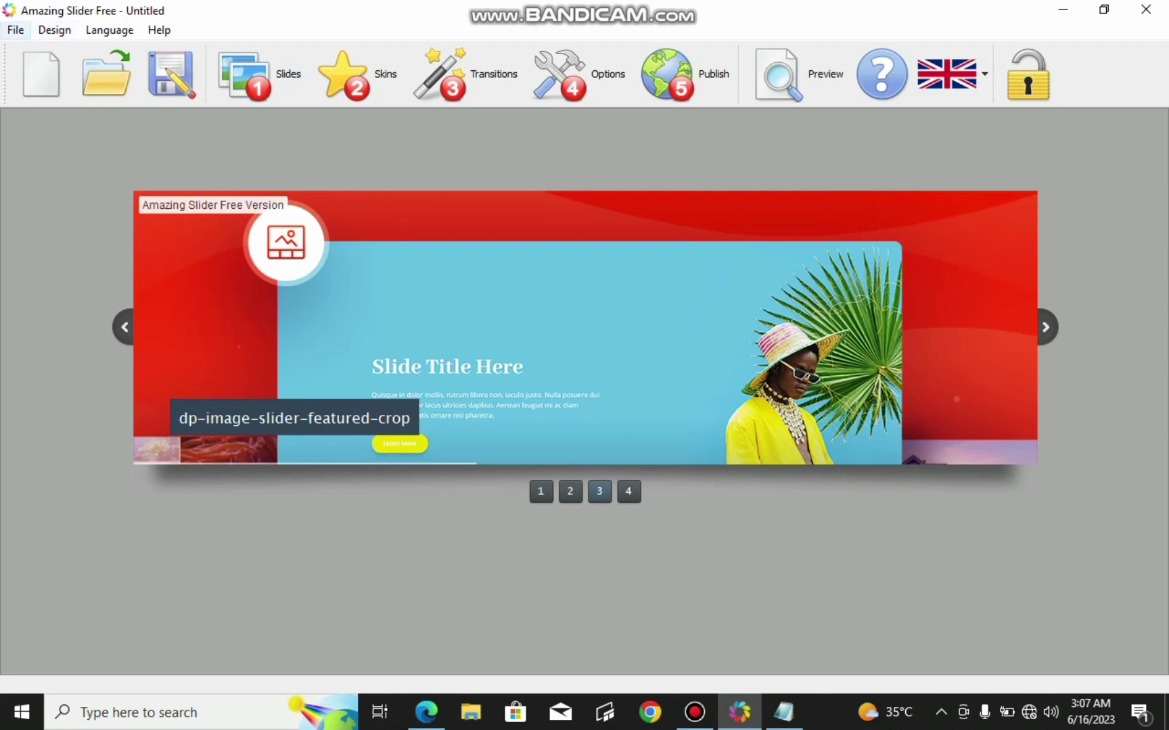
# Step: Save the slider project on the Desktop as 1234, and close Amazing Slider and the index file in Notepad
pyautogui.click(15, 30)
pyautogui.press('Down')
pyautogui.press('Down')
pyautogui.press('Down')
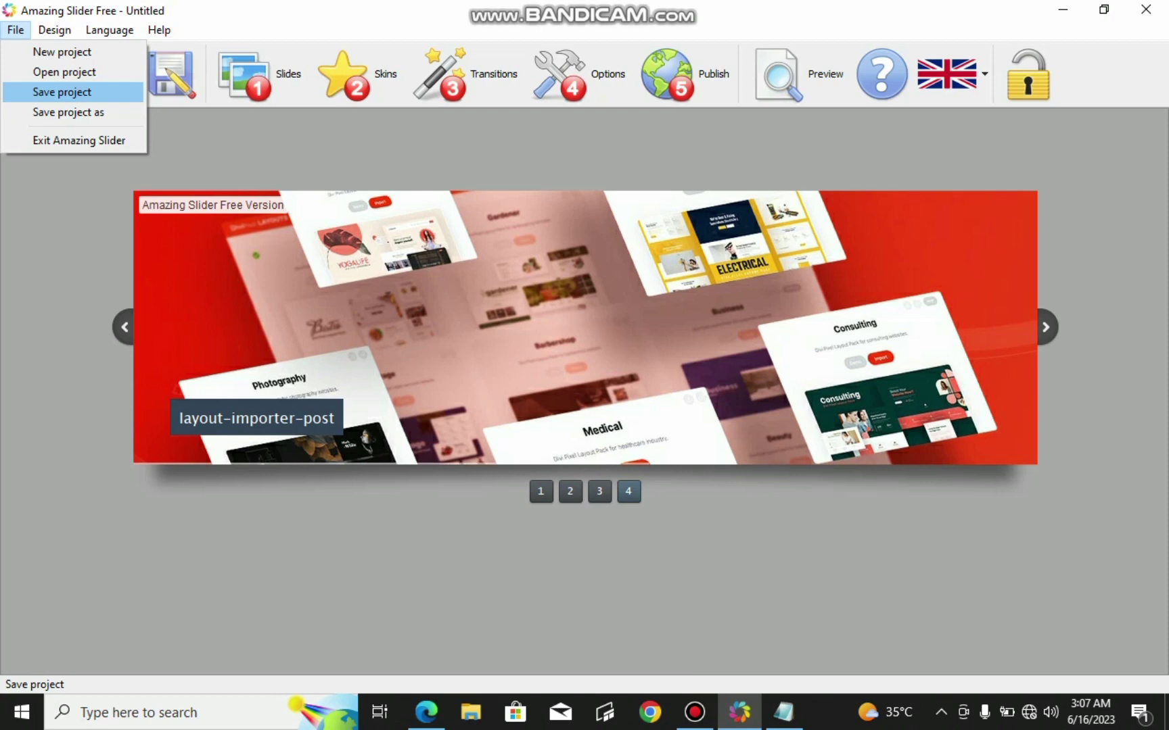
pyautogui.press('Return')
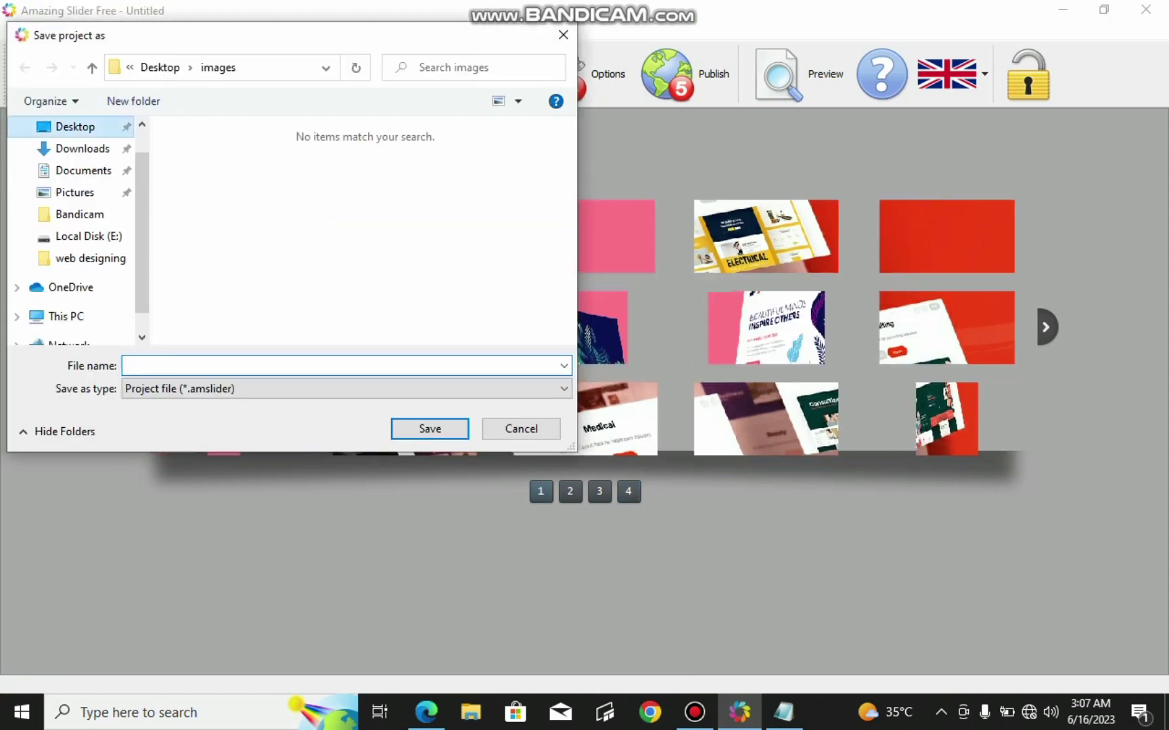
pyautogui.click(74, 126)
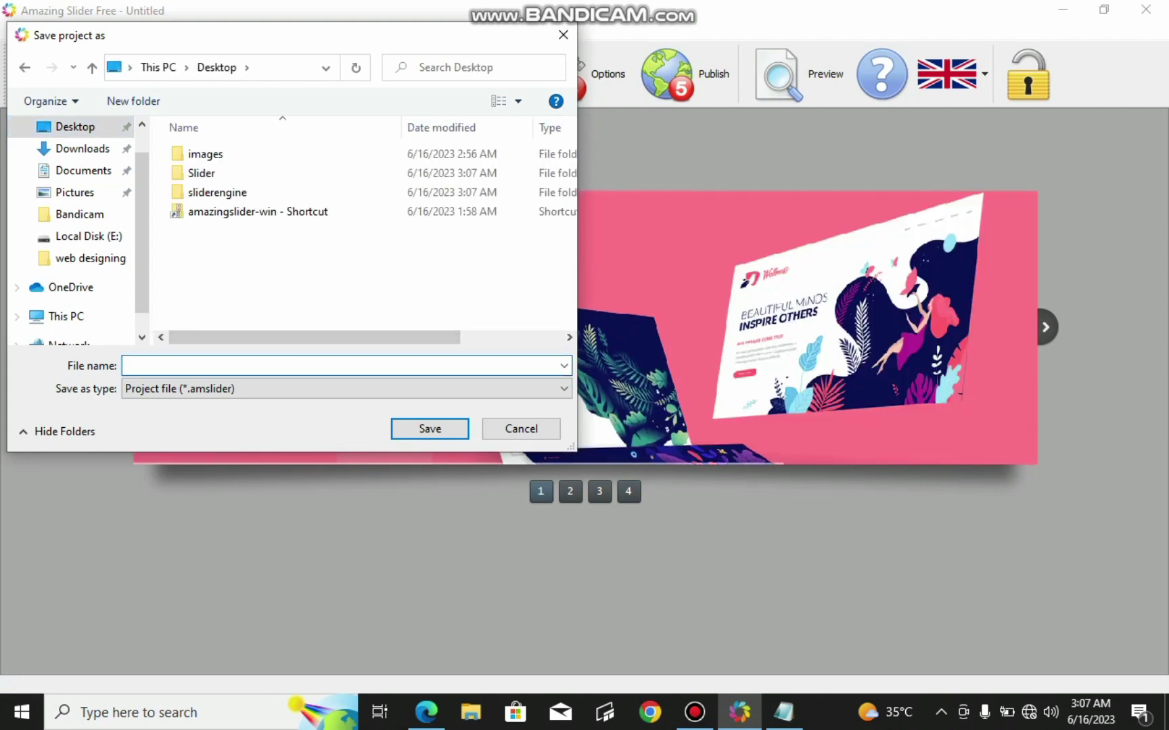
pyautogui.write('1234')
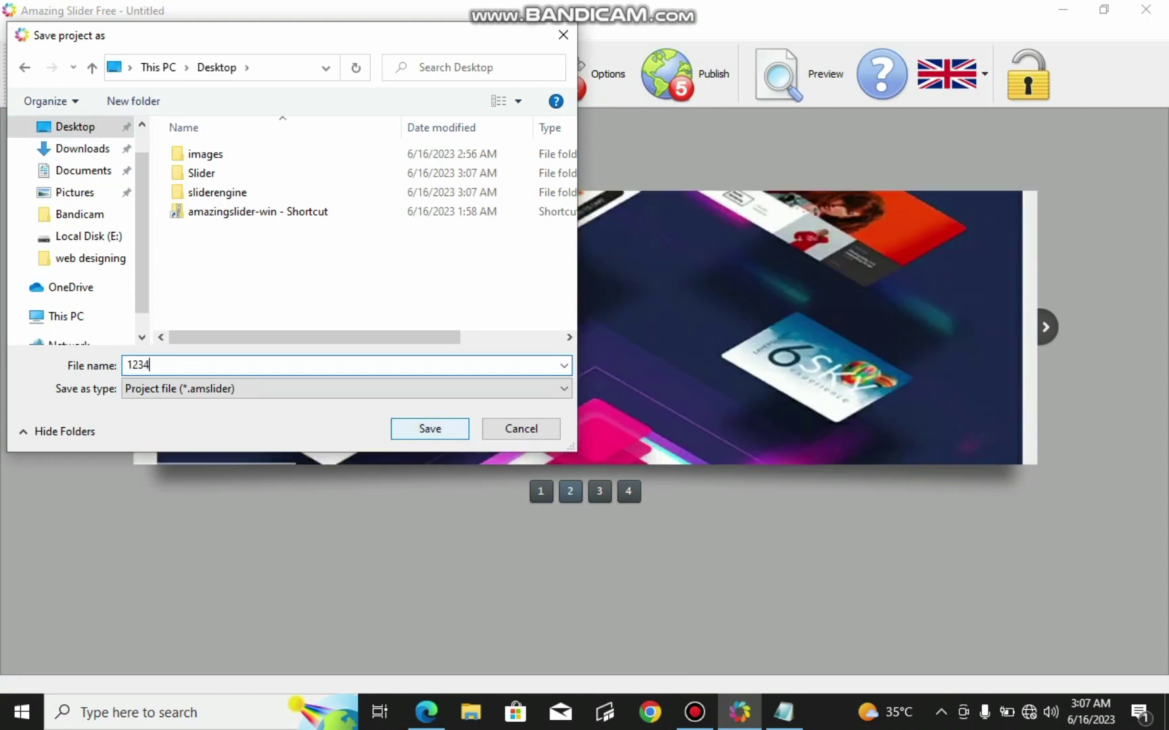
pyautogui.press('Return')
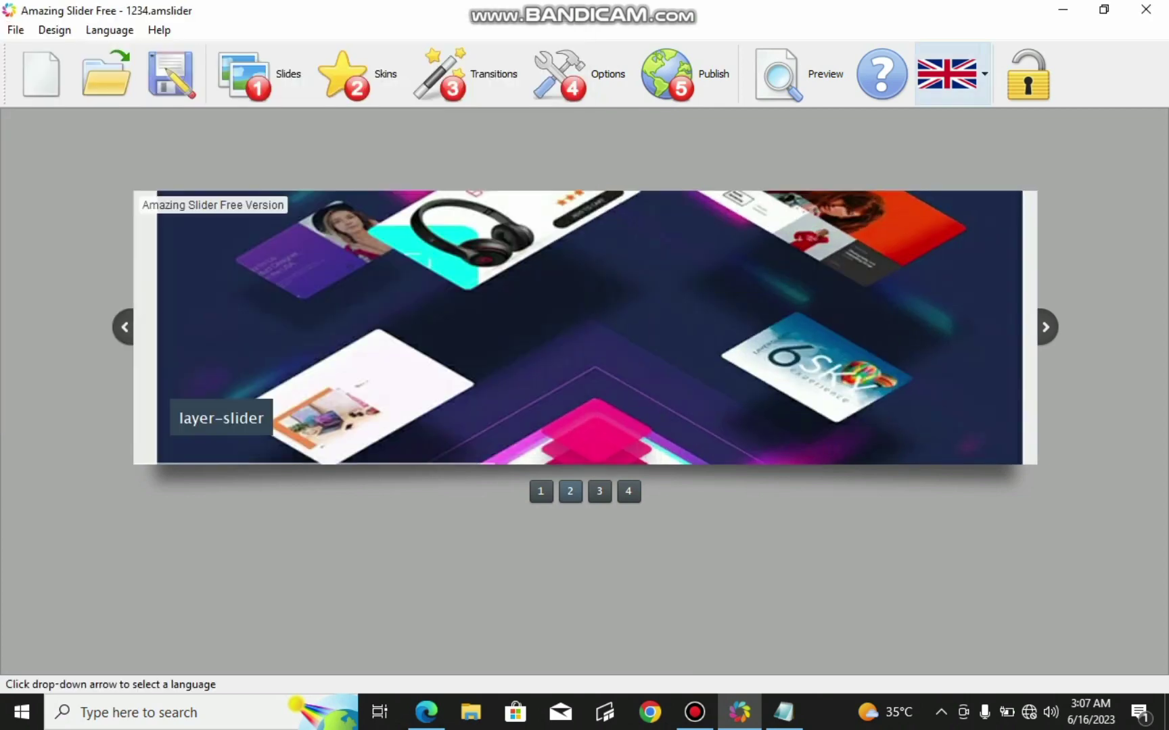
pyautogui.click(1145, 9)
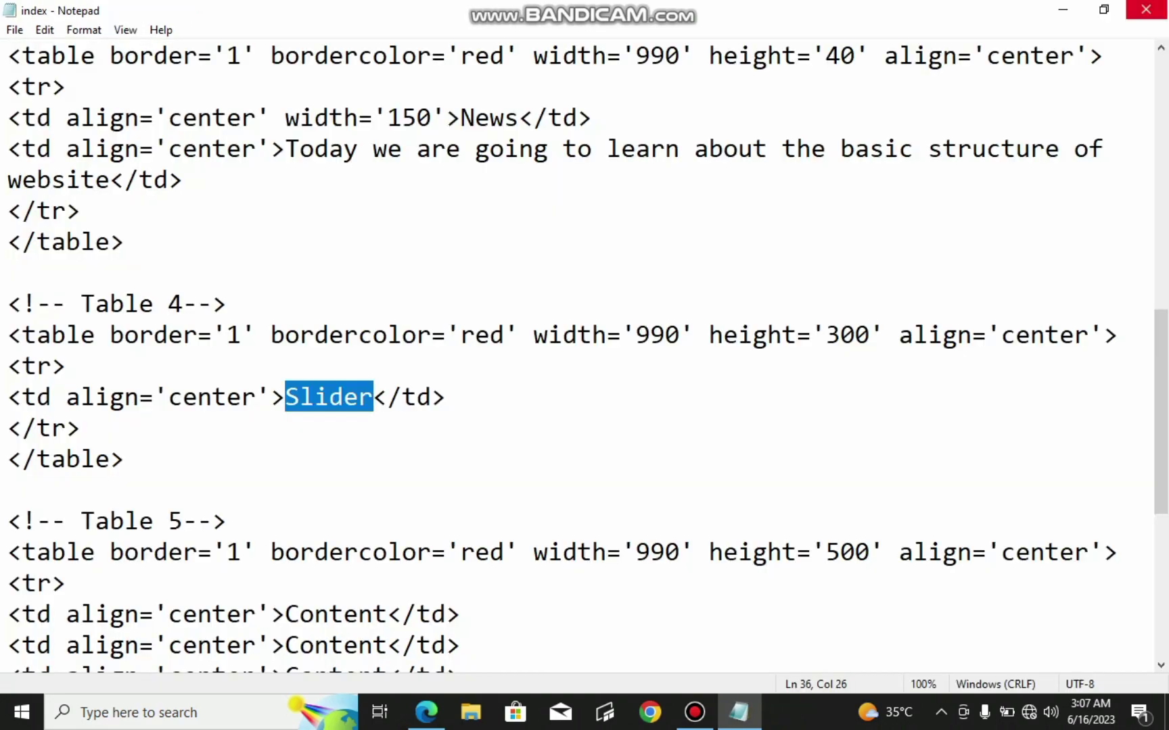
pyautogui.click(1146, 10)
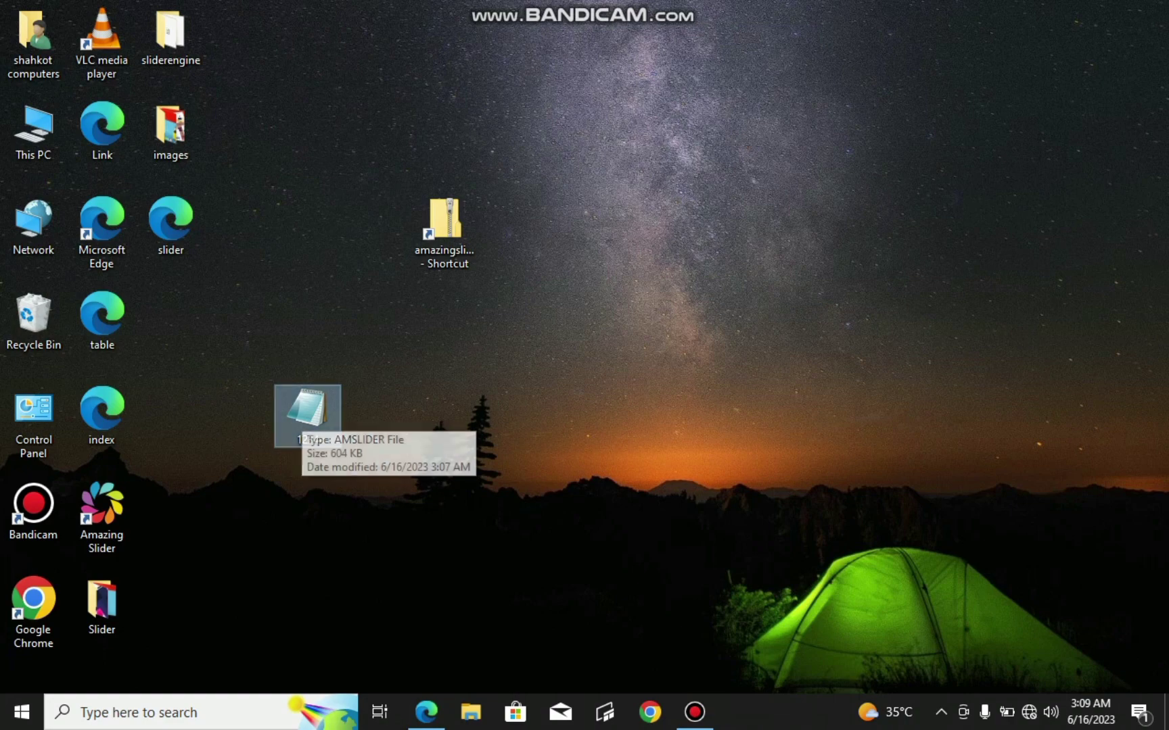
# Step: Move the Slider and sliderengine folders on the desktop into a row beside the 1234 project file
pyautogui.click(102, 605)
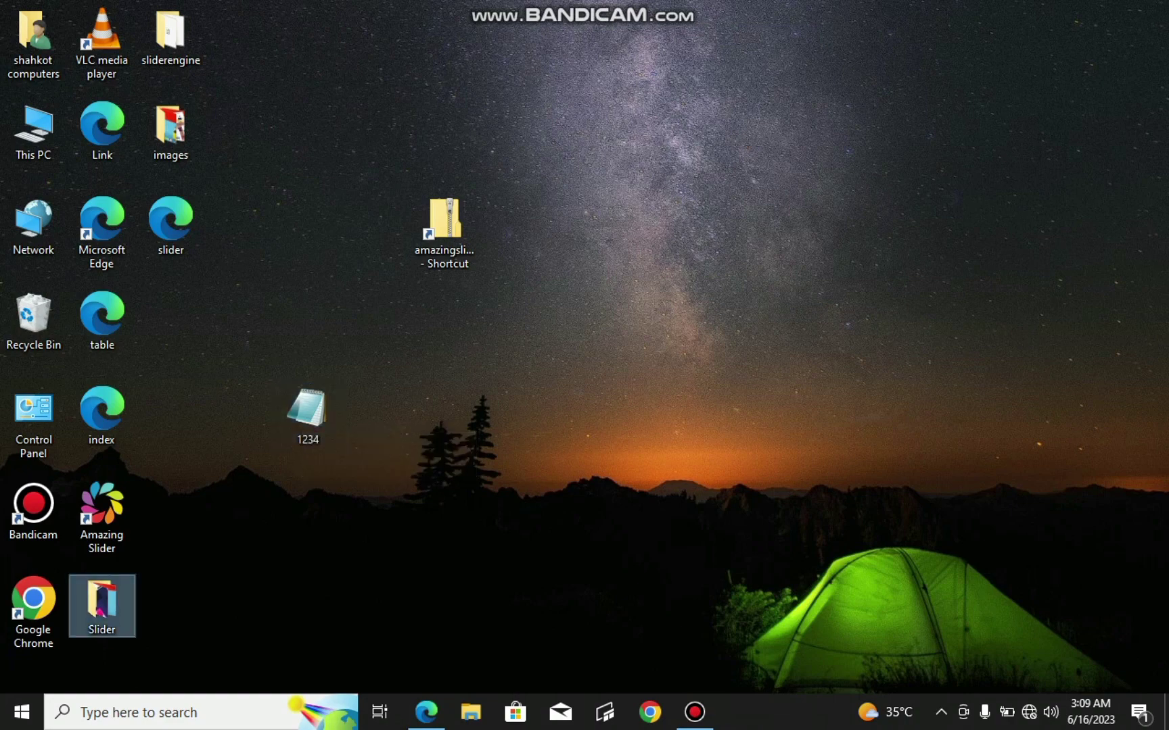
pyautogui.moveTo(102, 602); pyautogui.dragTo(392, 447)
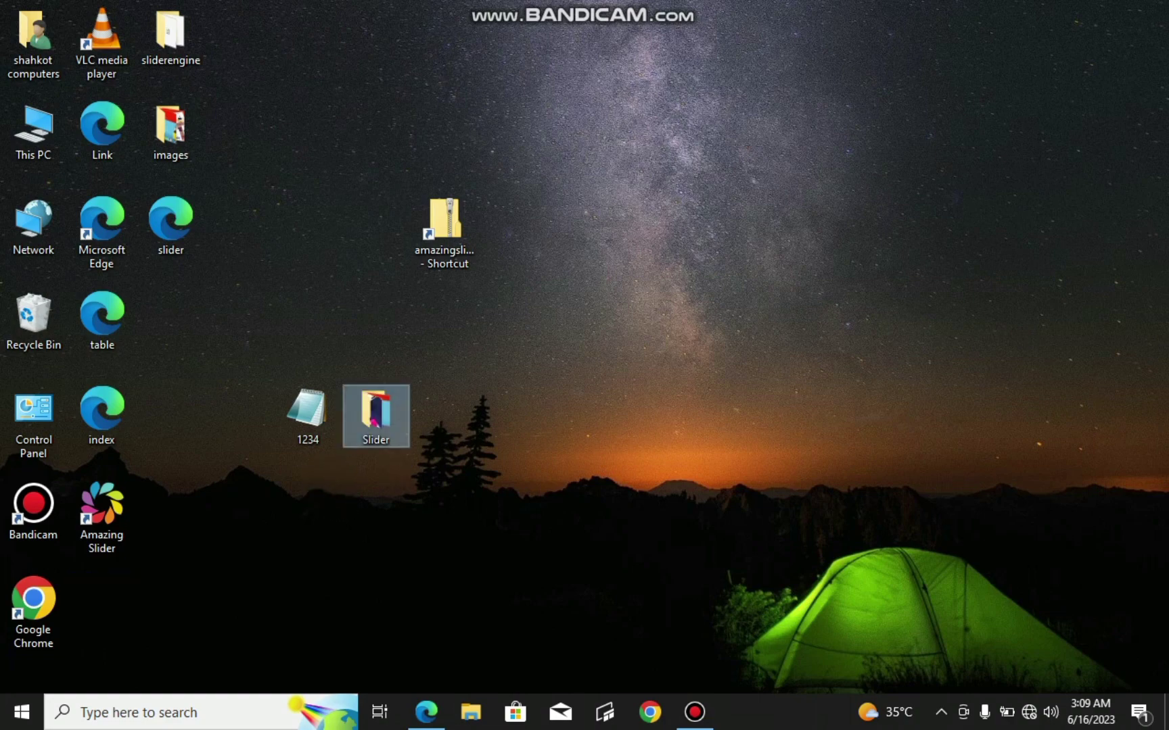
pyautogui.moveTo(171, 34); pyautogui.dragTo(450, 403)
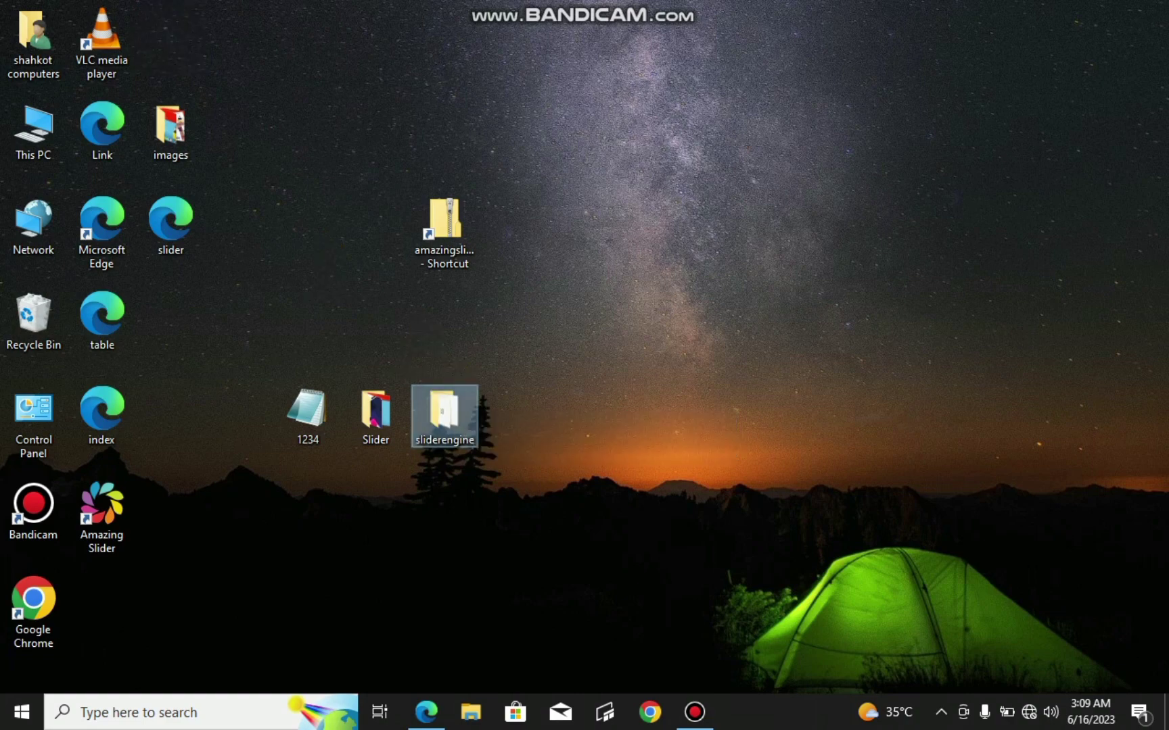
pyautogui.hotkey('shift', 'Left')
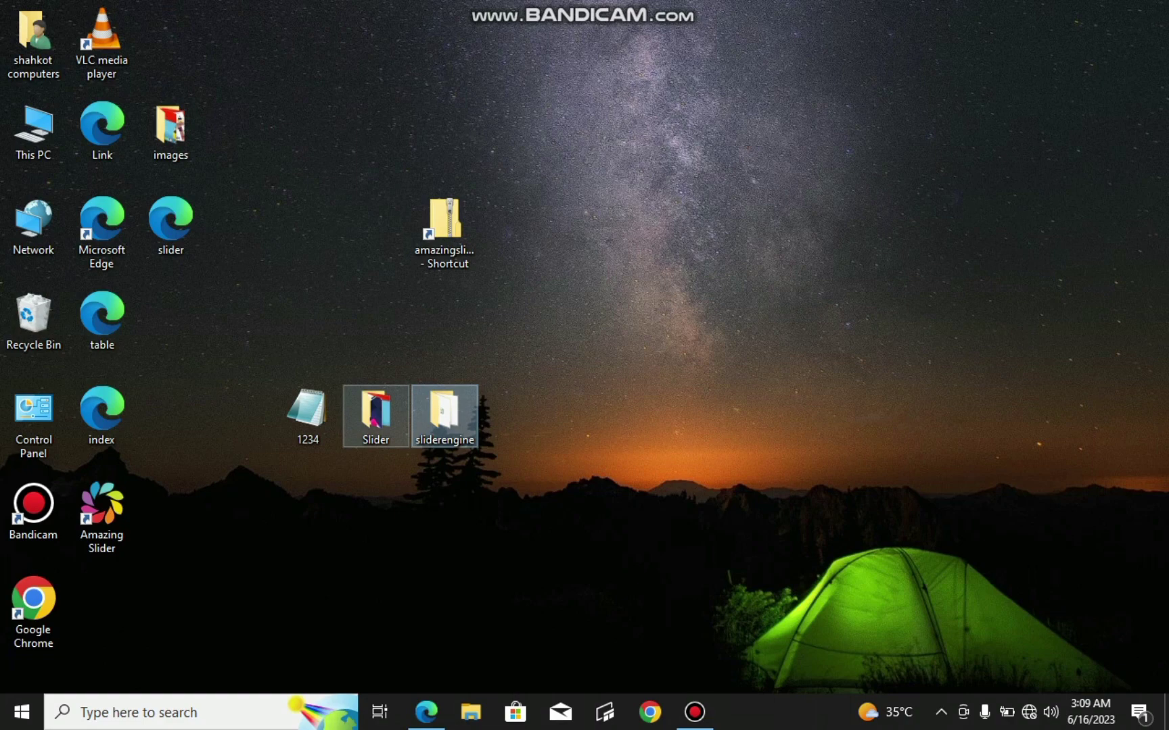
pyautogui.hotkey('shift', 'Right')
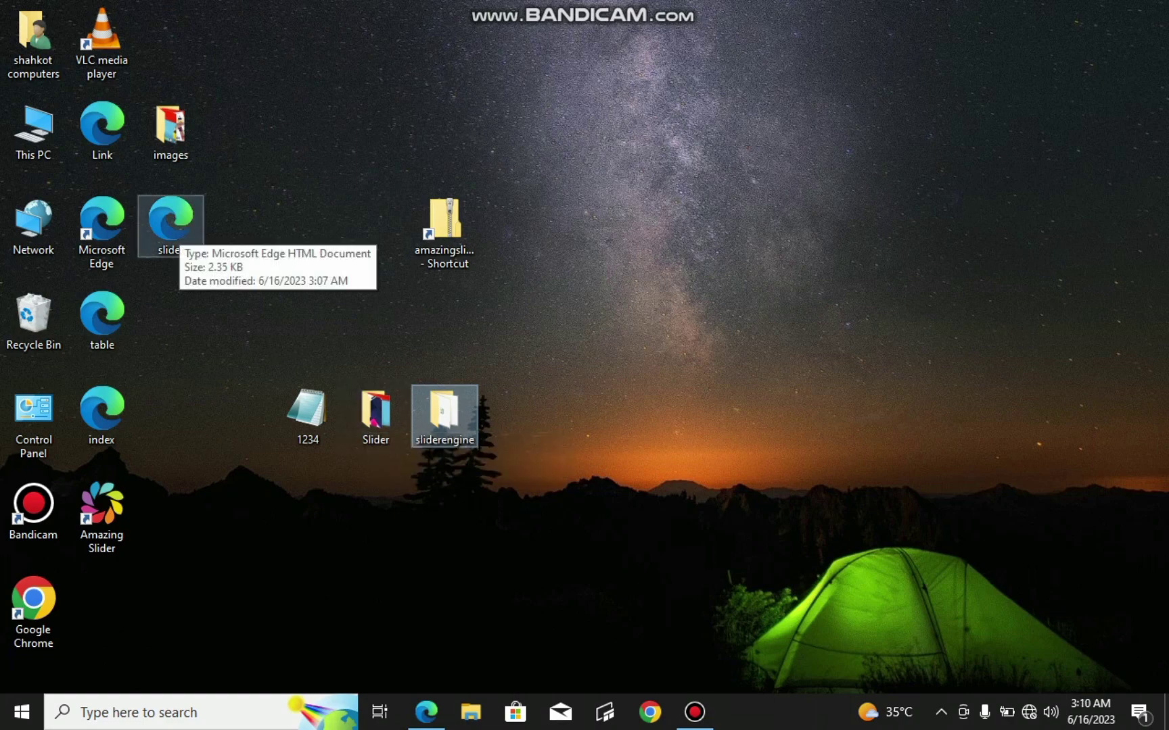
# Step: Open the published slider HTML file from the desktop in Google Chrome
pyautogui.click(179, 230)
pyautogui.rightClick(180, 230)
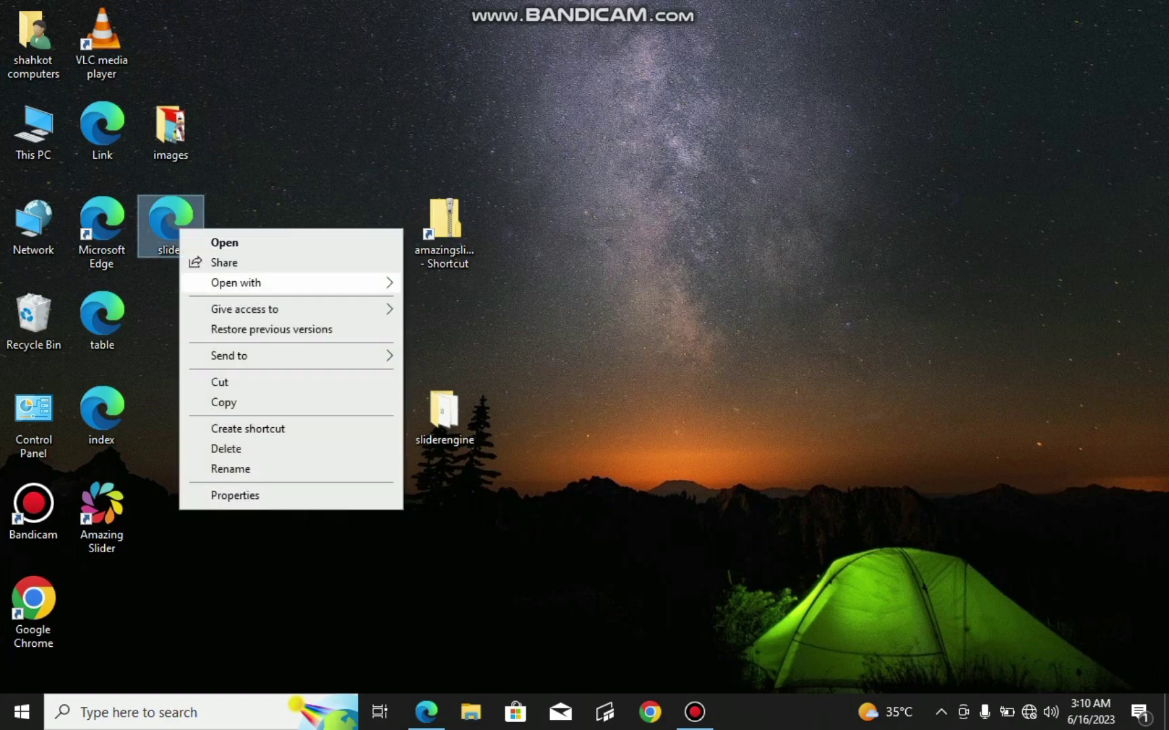
pyautogui.moveTo(297, 282)
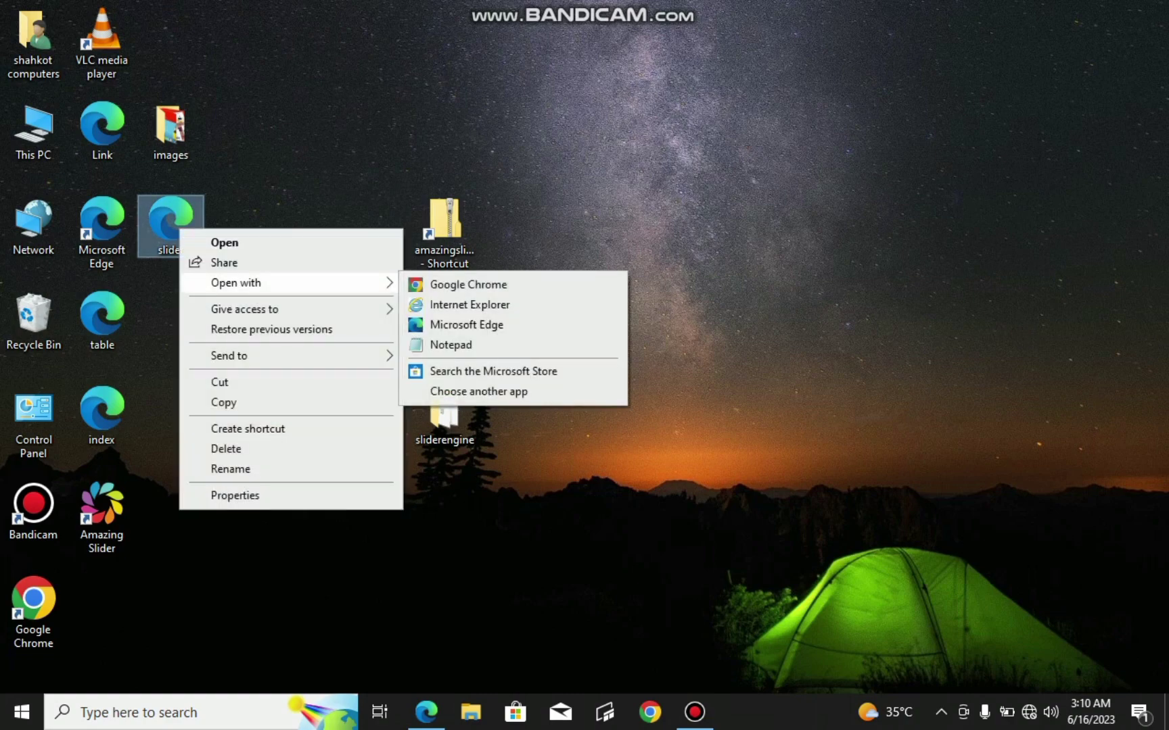
pyautogui.click(469, 283)
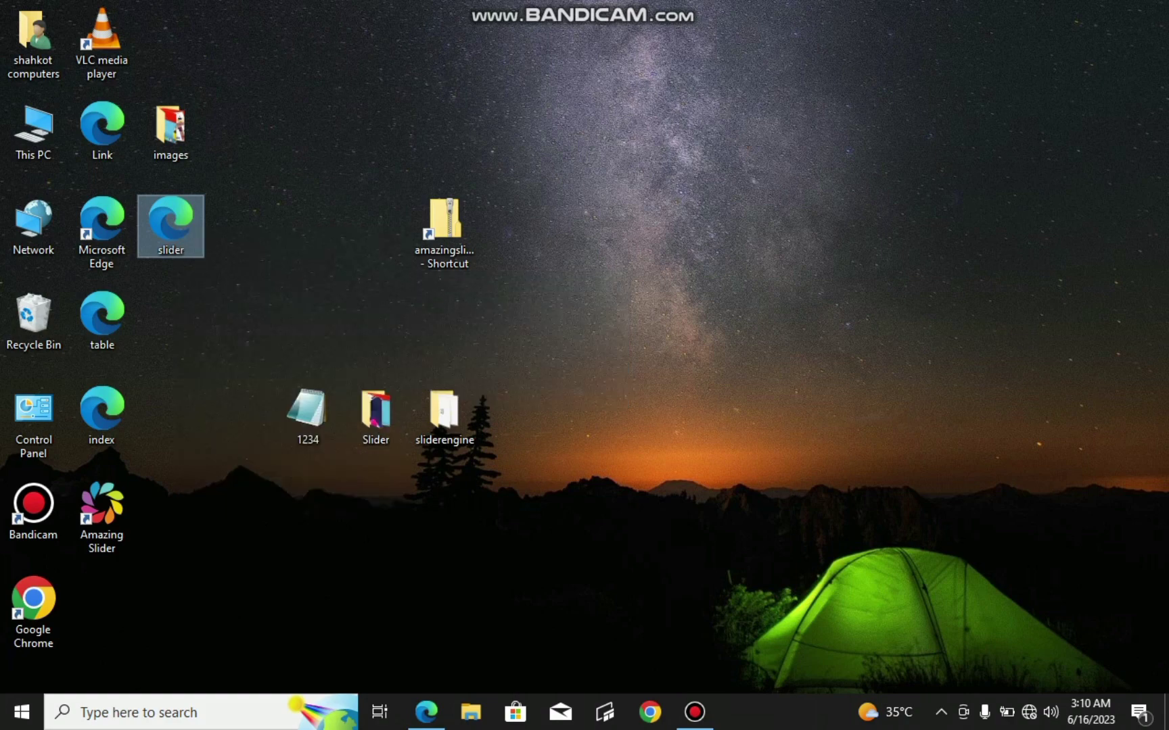